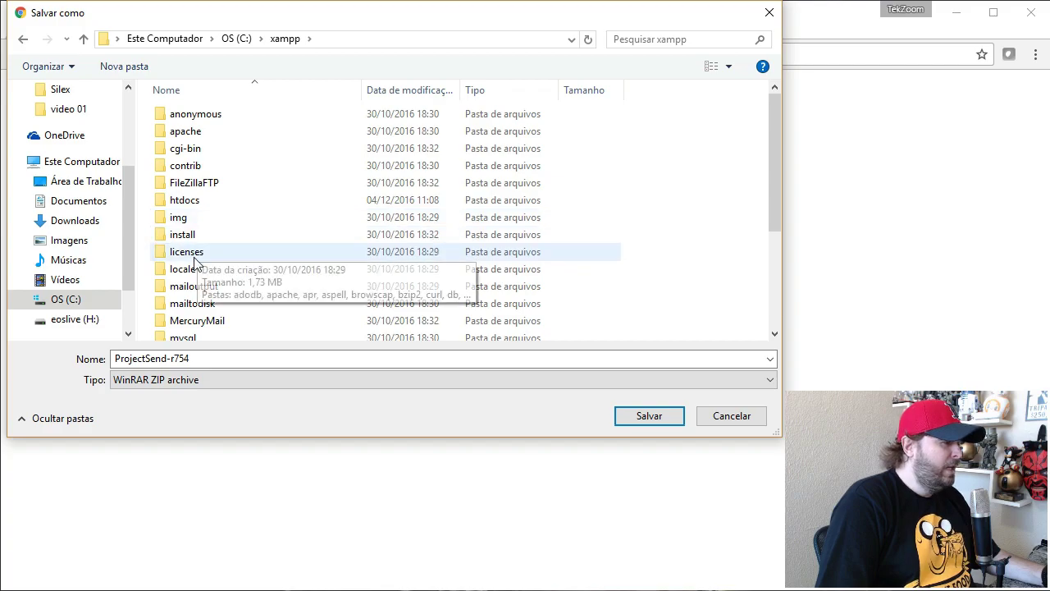
# Step: Save the ProjectSend-r754 zip into C:\xampp\htdocs
pyautogui.doubleClick(184, 203)
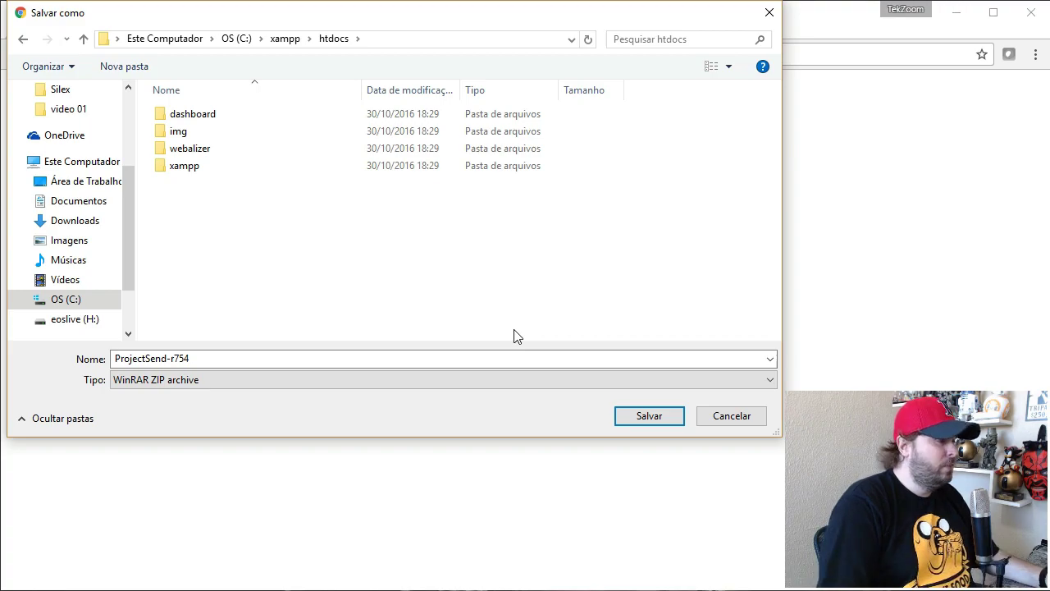
pyautogui.click(644, 414)
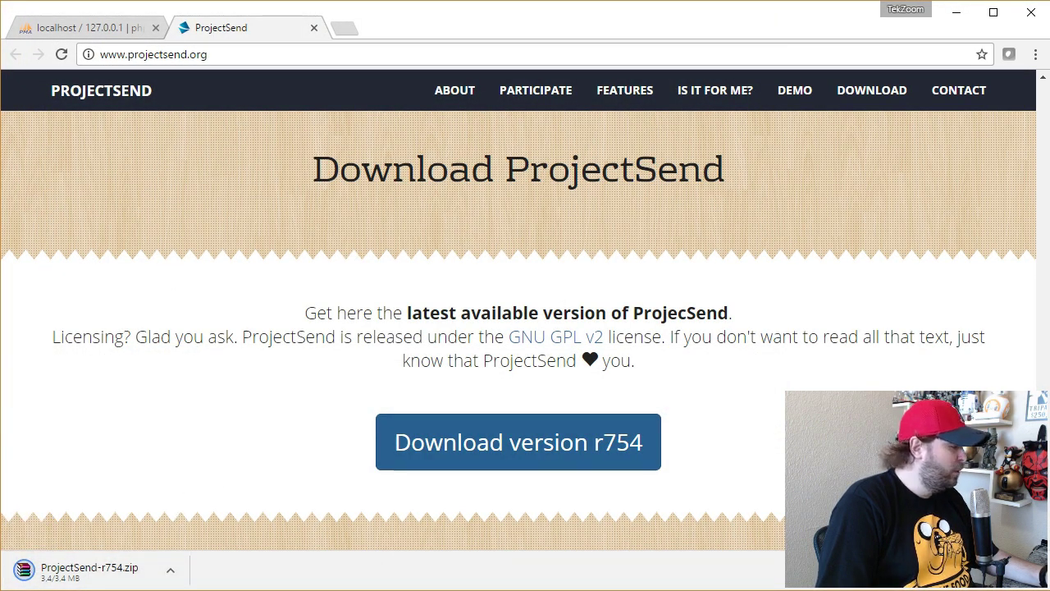
# Step: Extract ProjectSend-r754.zip in htdocs with Extract Here
pyautogui.hotkey('alt', 'Tab')
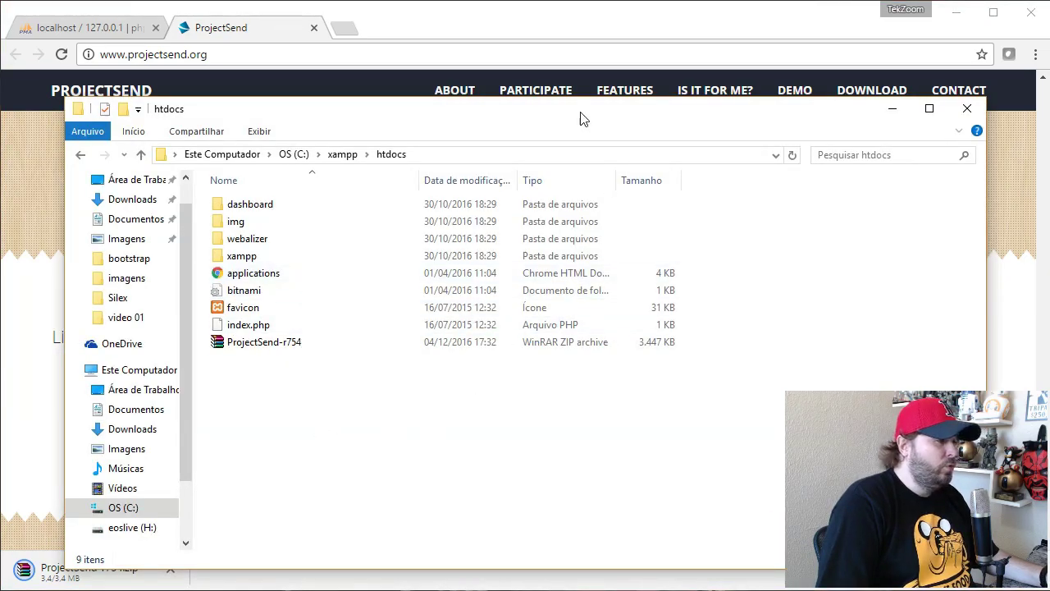
pyautogui.moveTo(579, 117); pyautogui.dragTo(575, 83)
pyautogui.rightClick(265, 320)
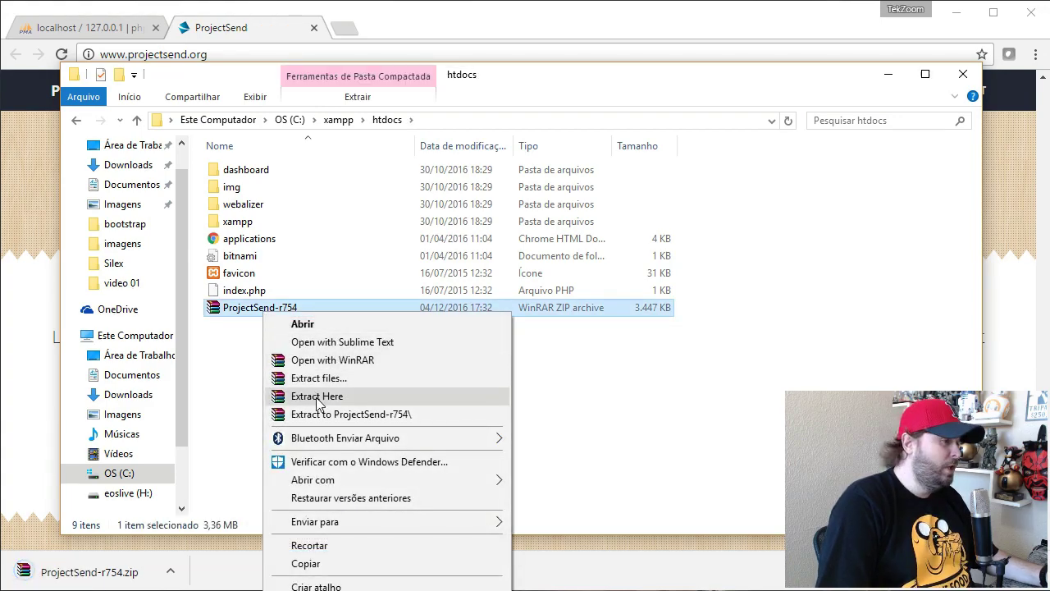
pyautogui.click(315, 397)
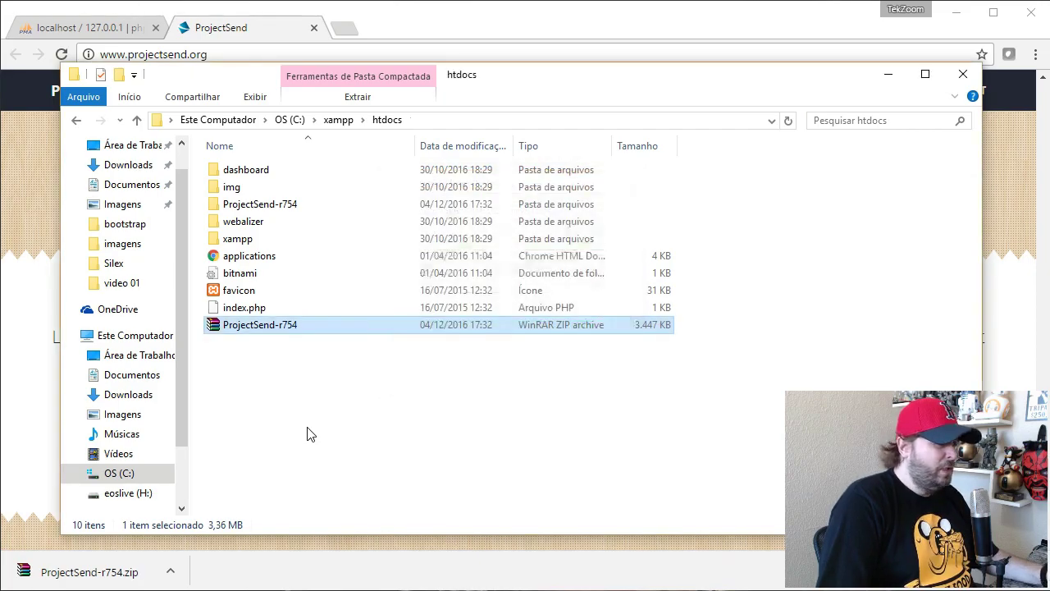
# Step: Open the includes folder inside the extracted ProjectSend-r754 folder
pyautogui.doubleClick(292, 205)
pyautogui.scroll(-8, 320, 235)
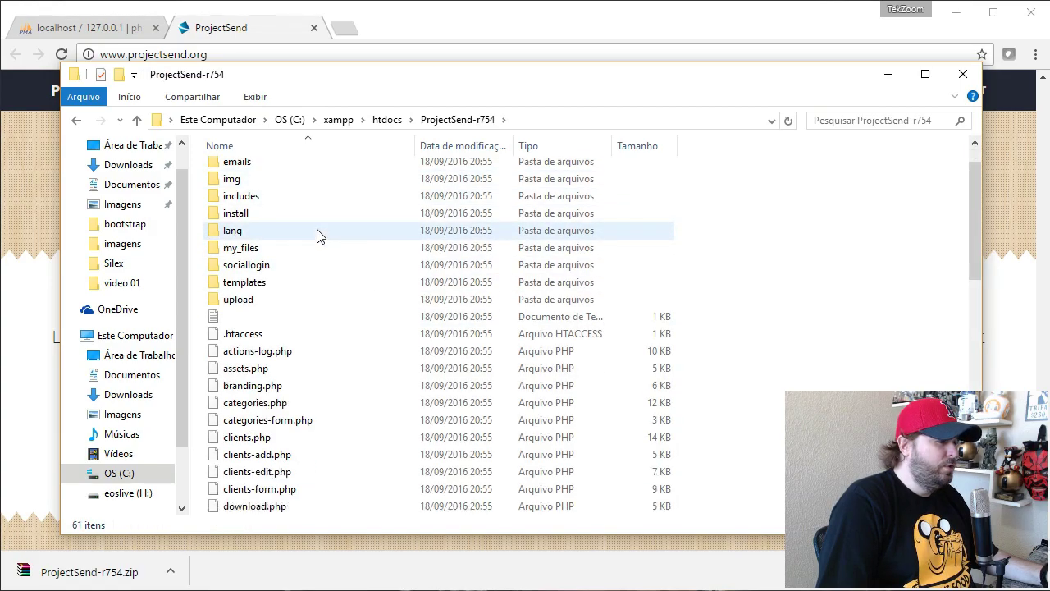
pyautogui.scroll(-5, 319, 234)
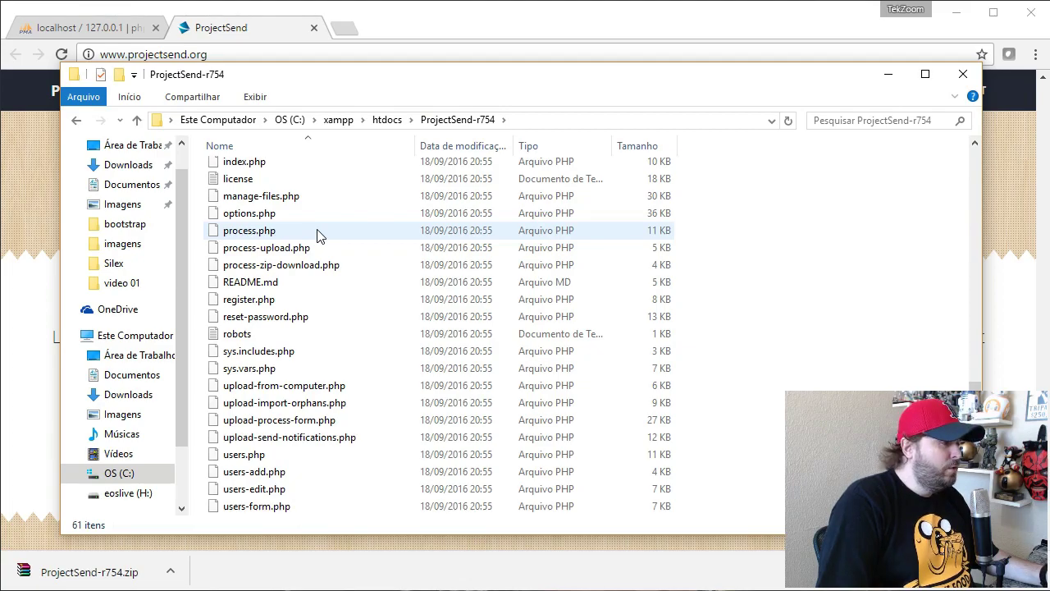
pyautogui.scroll(13, 319, 235)
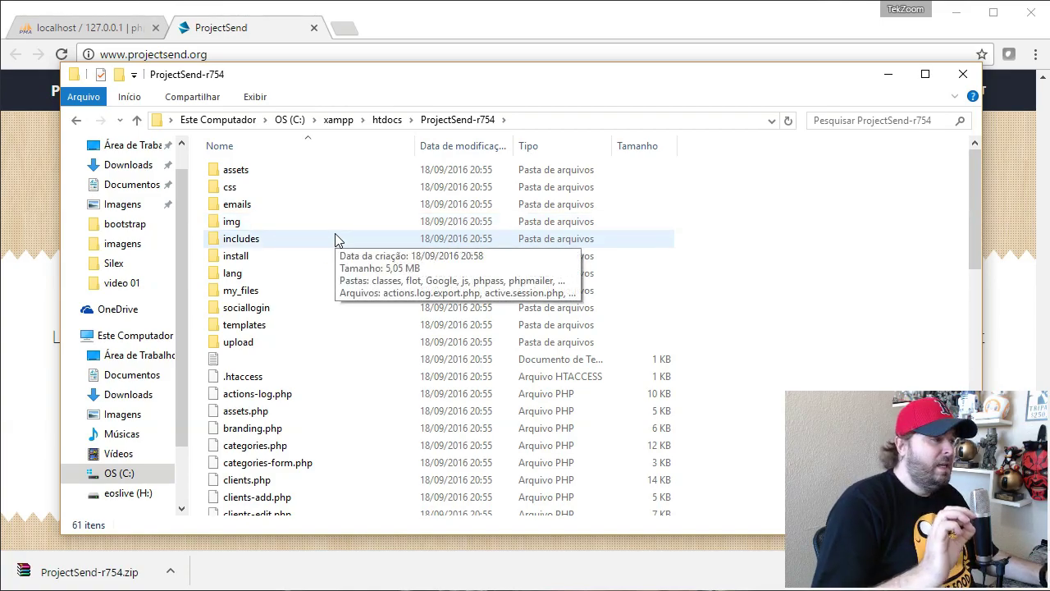
pyautogui.doubleClick(251, 239)
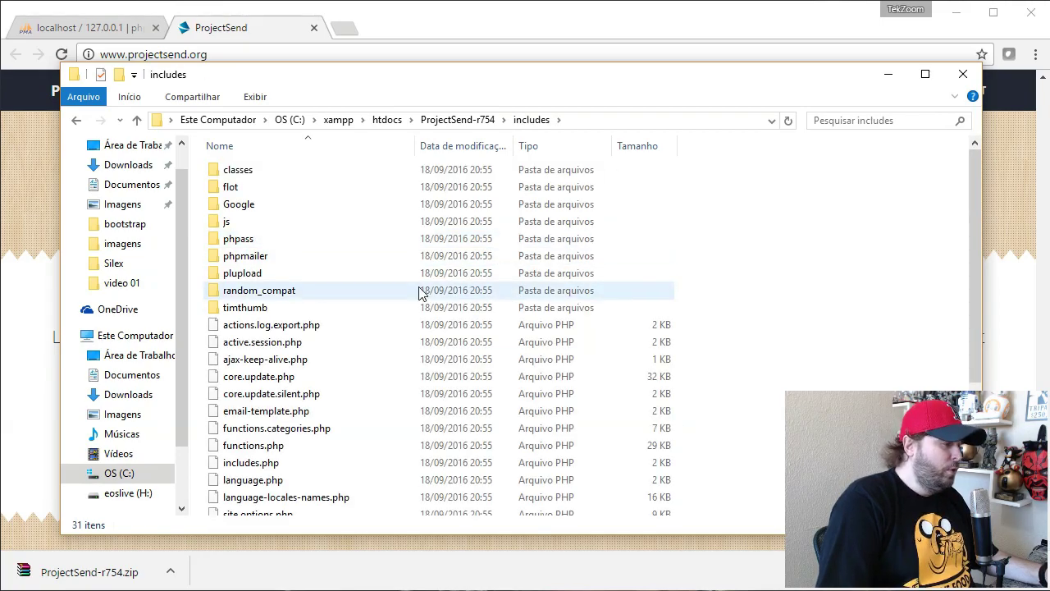
pyautogui.scroll(-1, 418, 292)
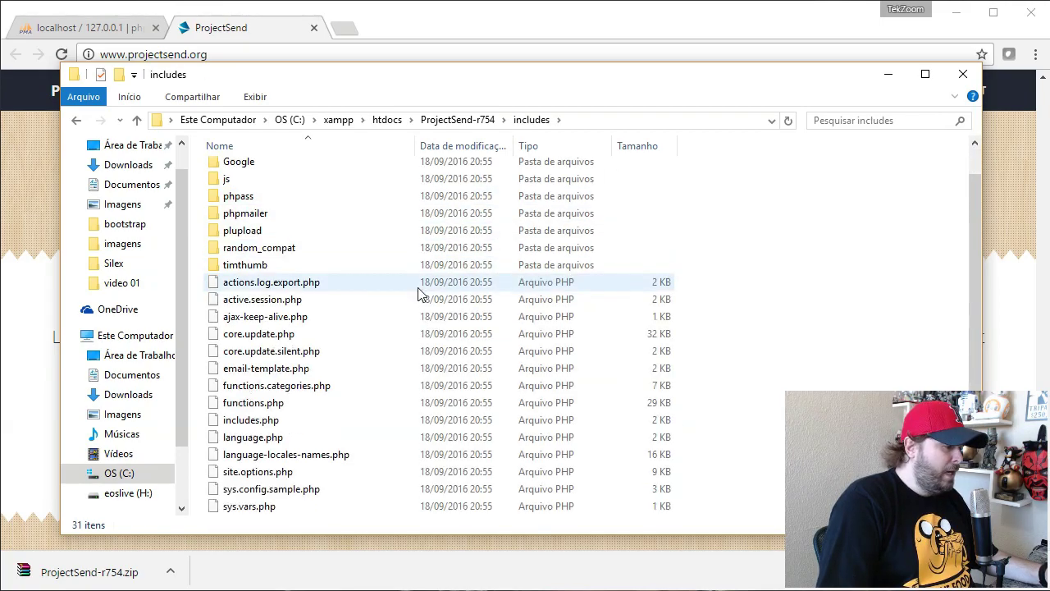
# Step: Rename sys.config.sample.php to sys.config.php
pyautogui.click(268, 490)
pyautogui.click(297, 491)
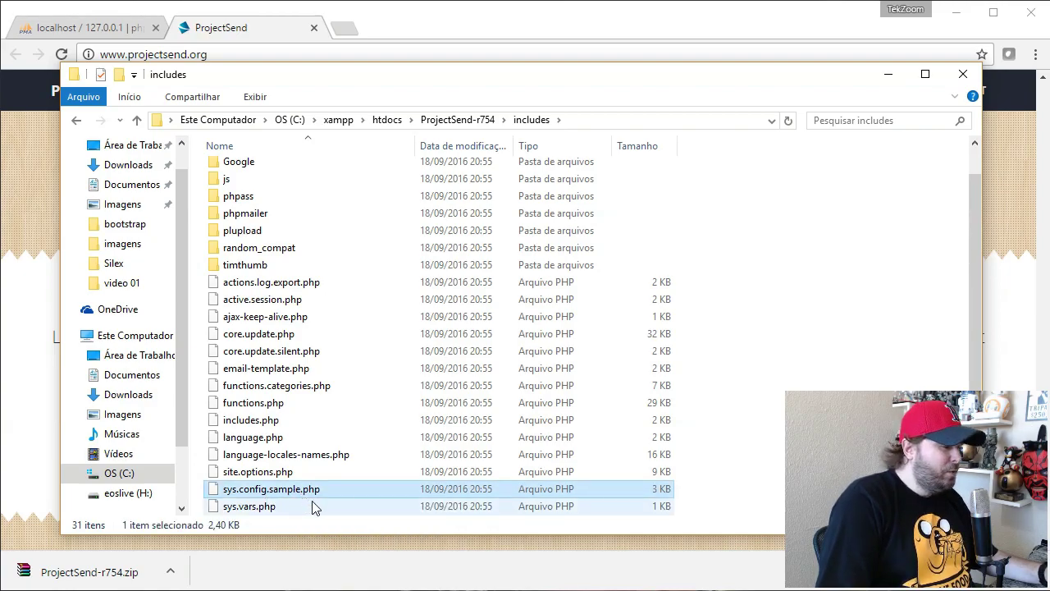
pyautogui.press('Right')
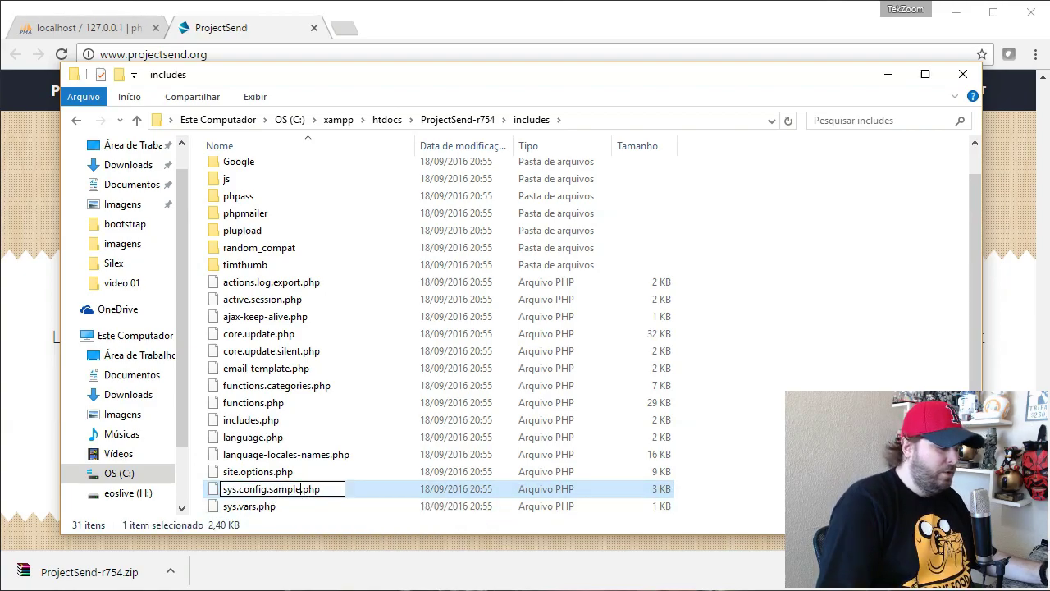
pyautogui.press('BackSpace')
pyautogui.press('BackSpace')
pyautogui.press('BackSpace')
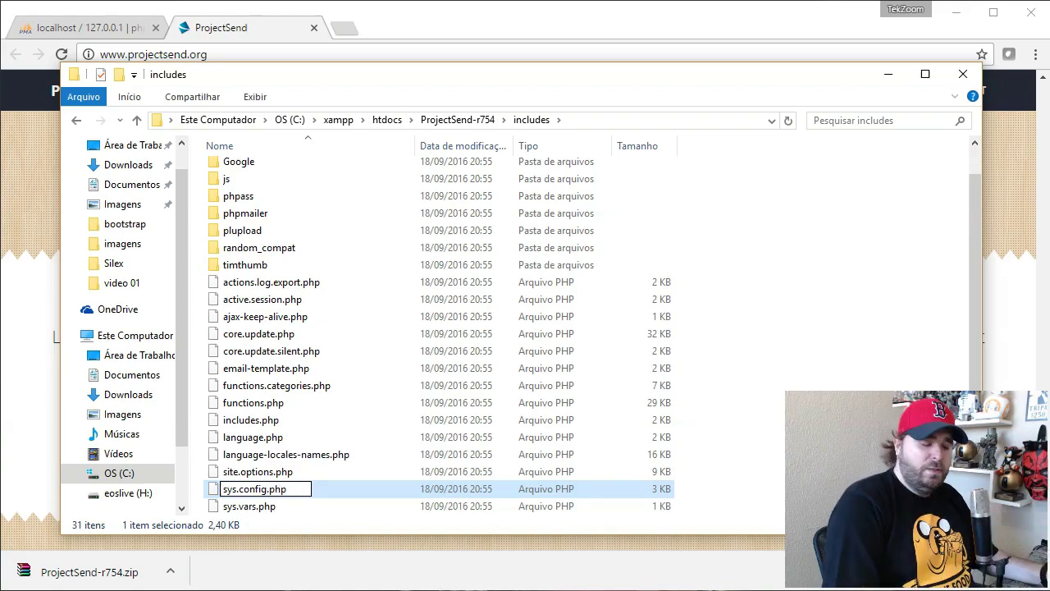
pyautogui.press('Return')
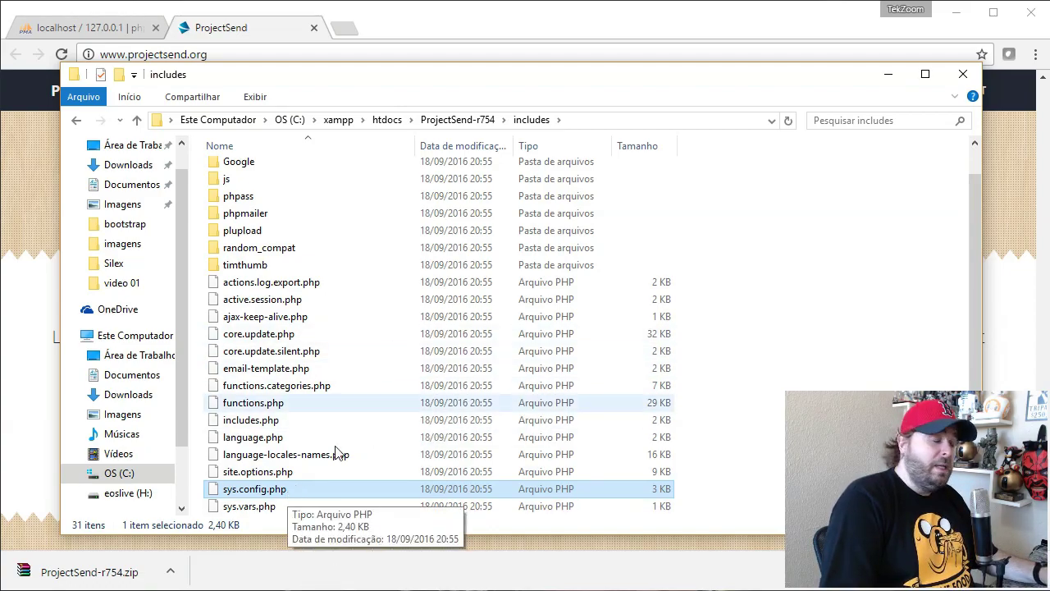
# Step: Check the empty project database in phpMyAdmin, then open sys.config.php in Sublime Text
pyautogui.click(85, 30)
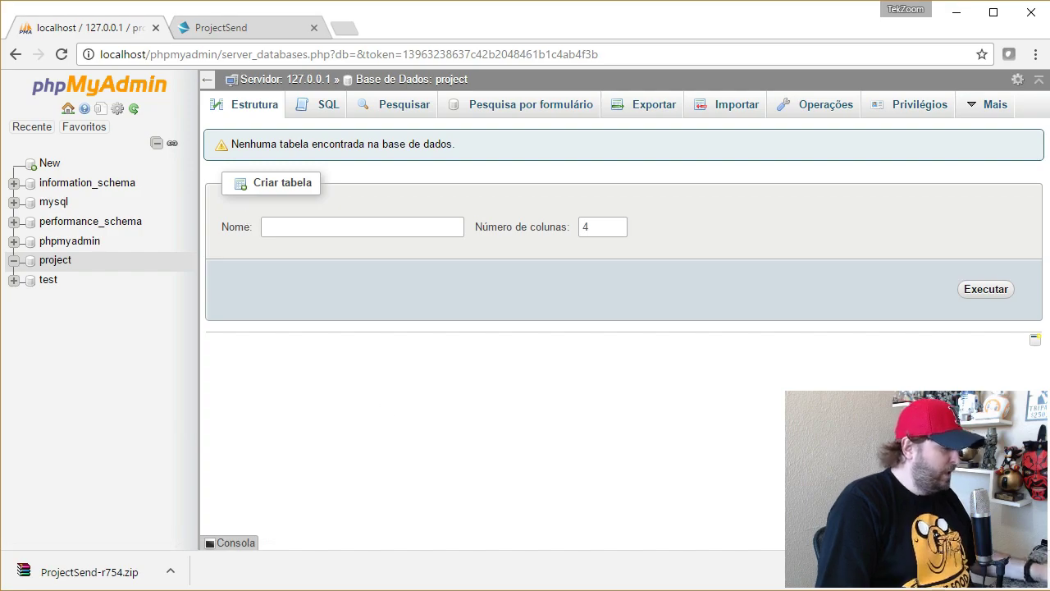
pyautogui.hotkey('alt', 'Tab')
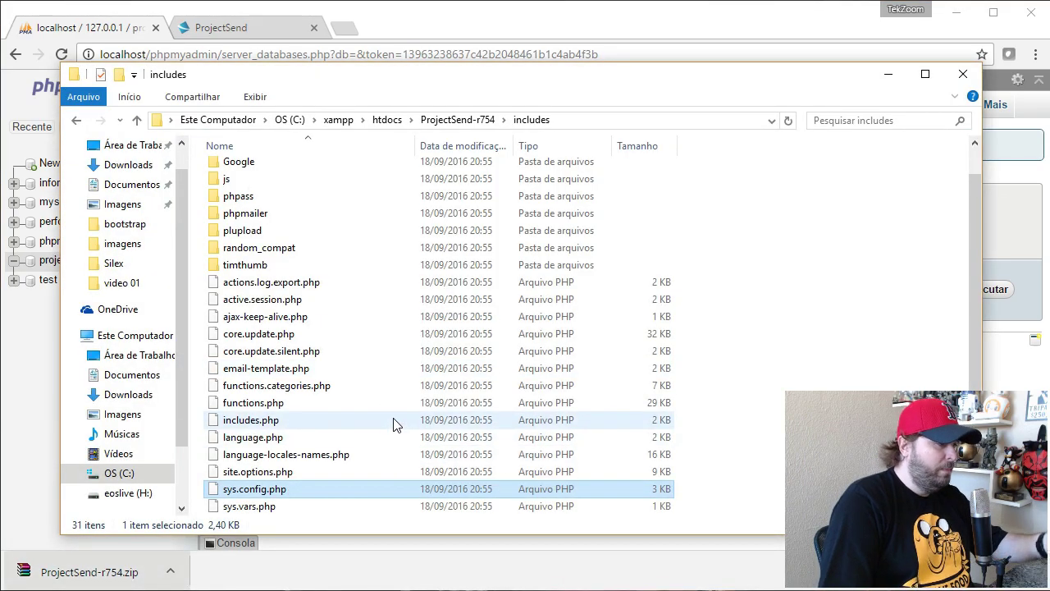
pyautogui.scroll(-1, 393, 426)
pyautogui.rightClick(256, 439)
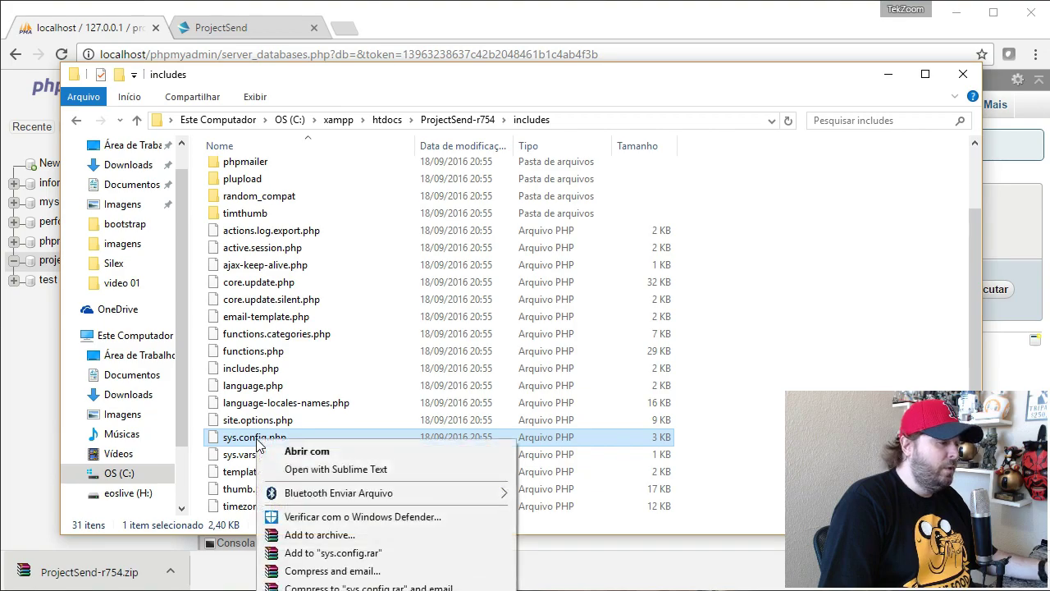
pyautogui.click(332, 470)
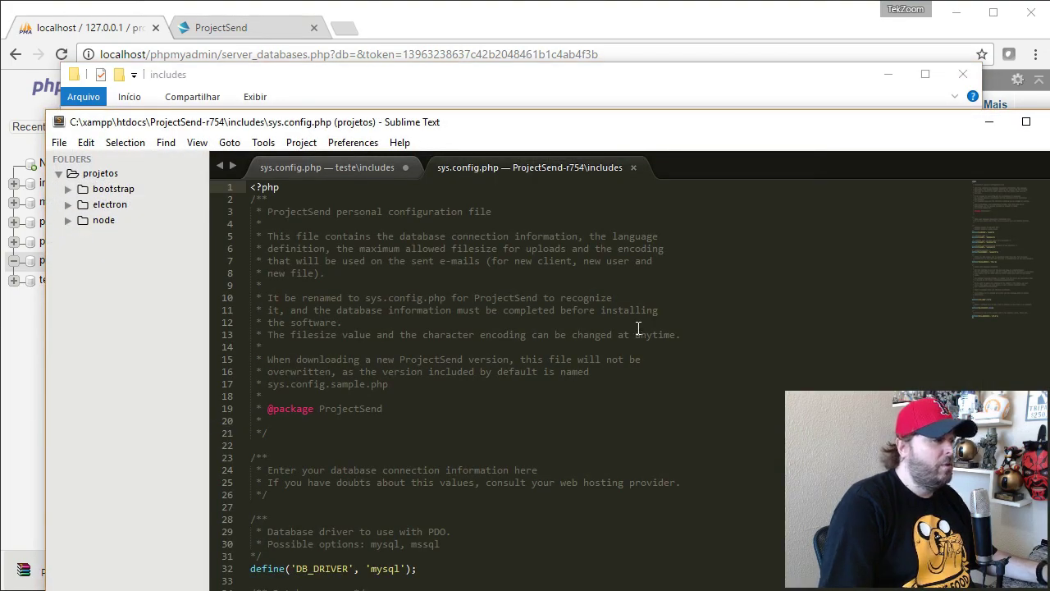
# Step: Close the teste copy of sys.config.php without saving its changes
pyautogui.click(405, 169)
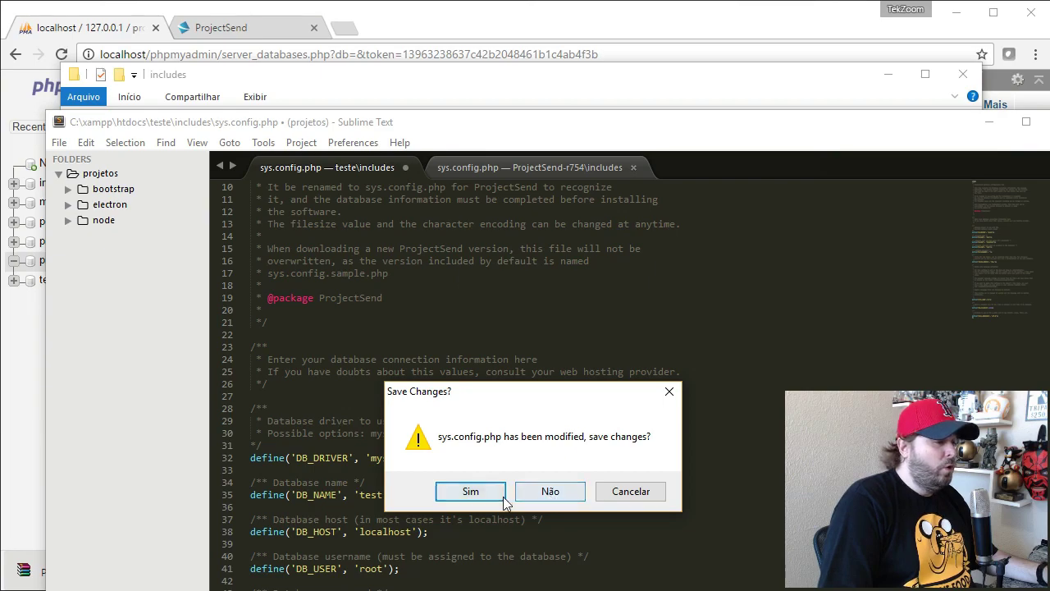
pyautogui.click(551, 496)
pyautogui.moveTo(496, 129); pyautogui.dragTo(454, 31)
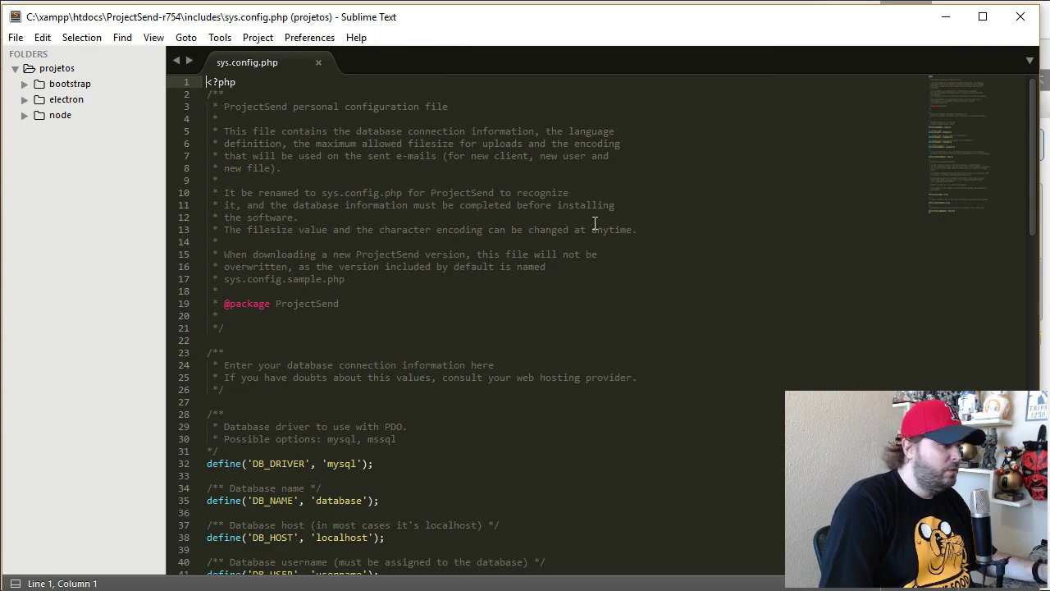
pyautogui.scroll(-6, 501, 289)
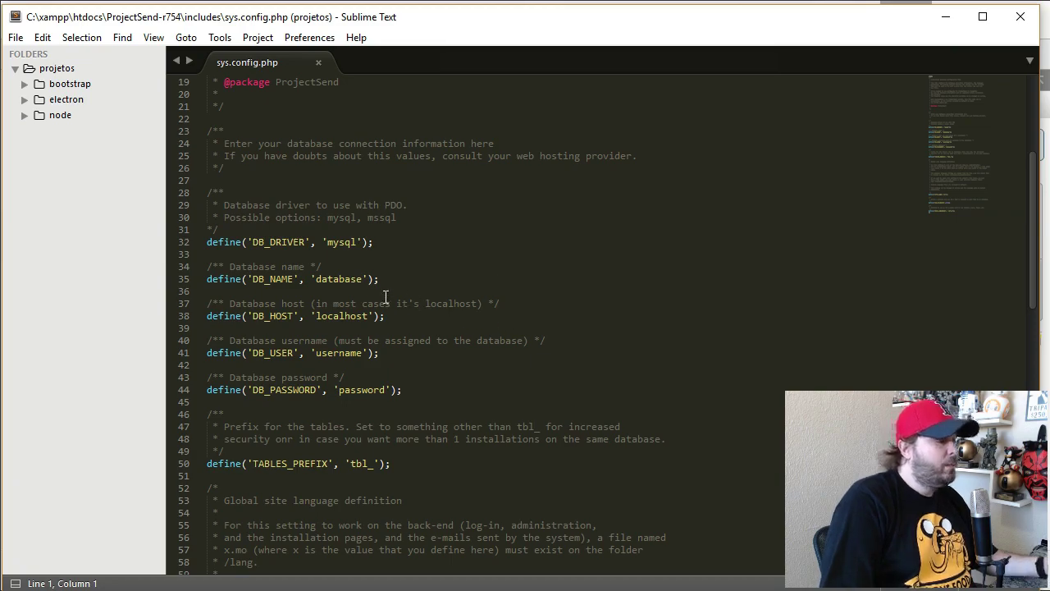
# Step: Set DB_NAME in sys.config.php to 'project'
pyautogui.doubleClick(338, 280)
pyautogui.write('proje')
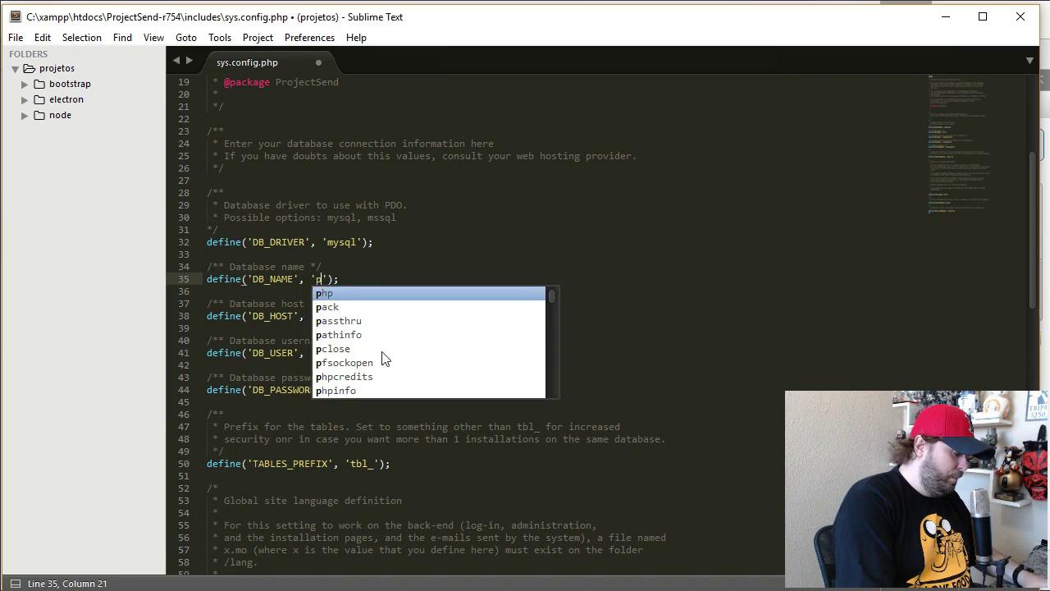
pyautogui.write('ct')
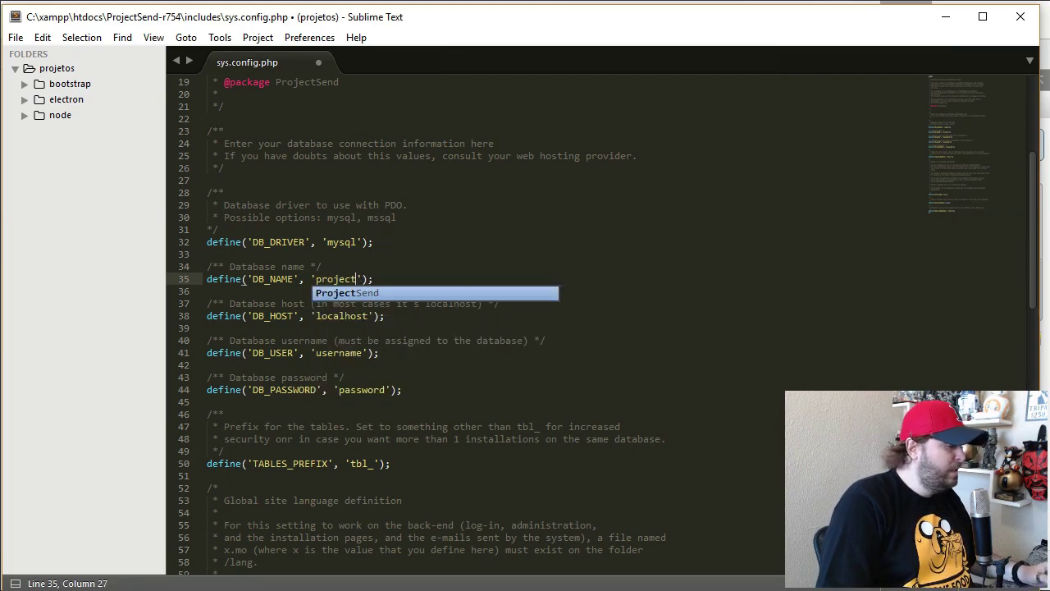
pyautogui.hotkey('alt', 'Tab')
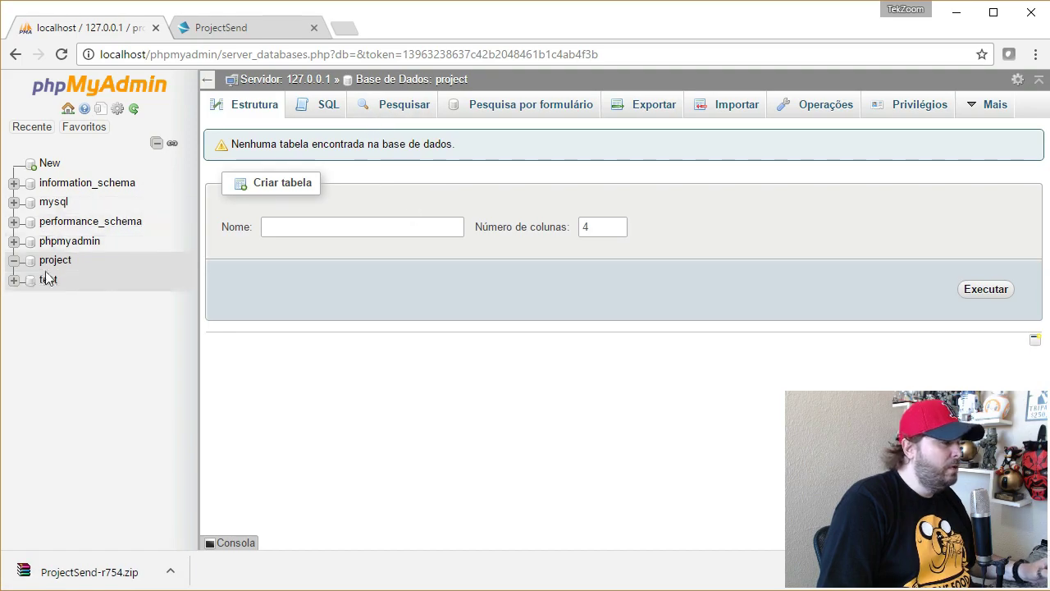
pyautogui.hotkey('alt', 'Tab')
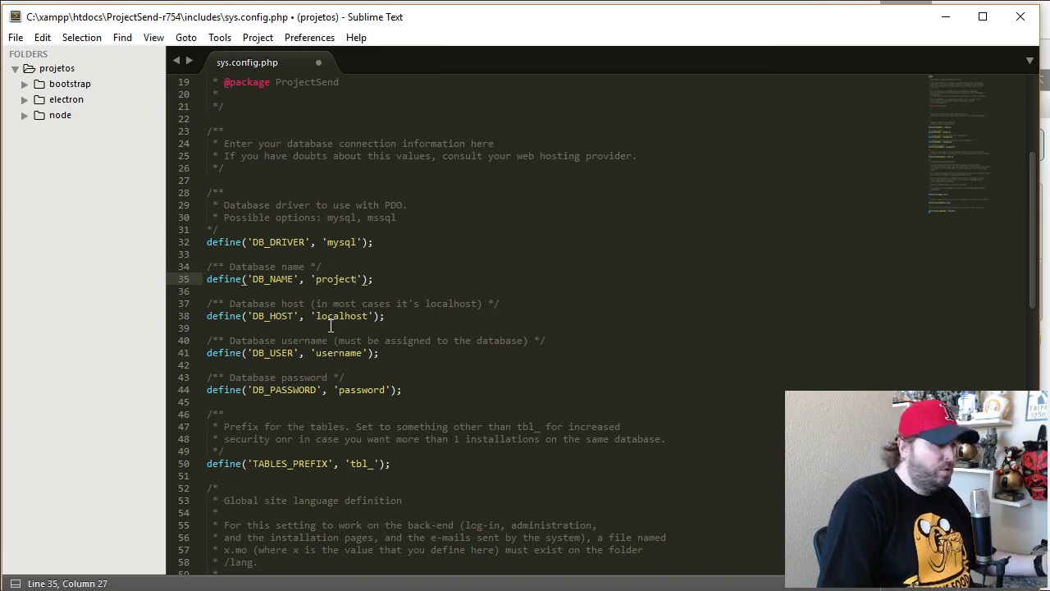
pyautogui.click(330, 325)
# Step: Set DB_USER to 'root', leave DB_PASSWORD empty, and save the file
pyautogui.doubleClick(336, 354)
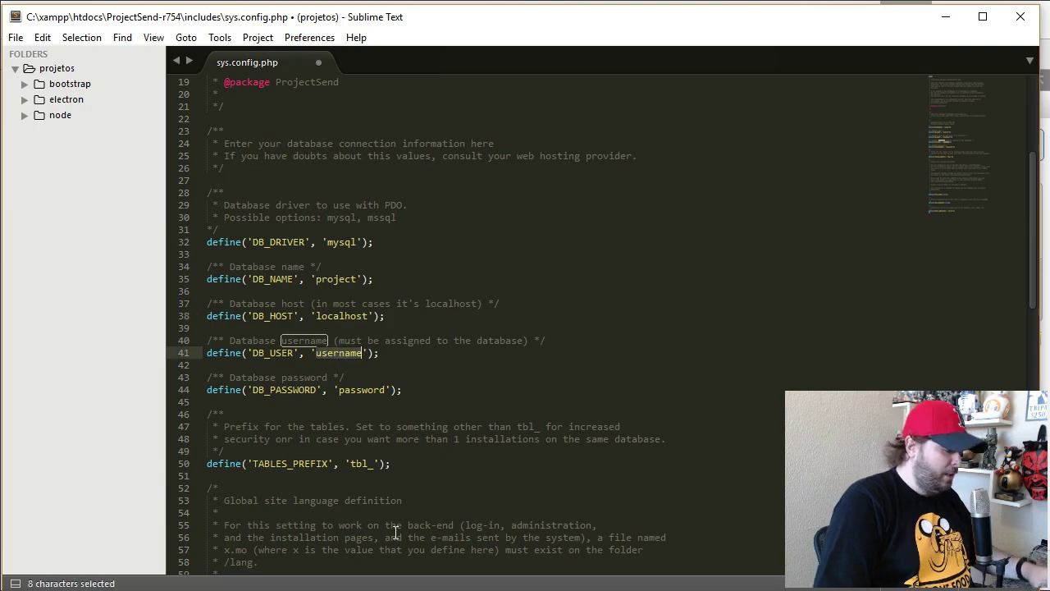
pyautogui.write('root')
pyautogui.click(644, 318)
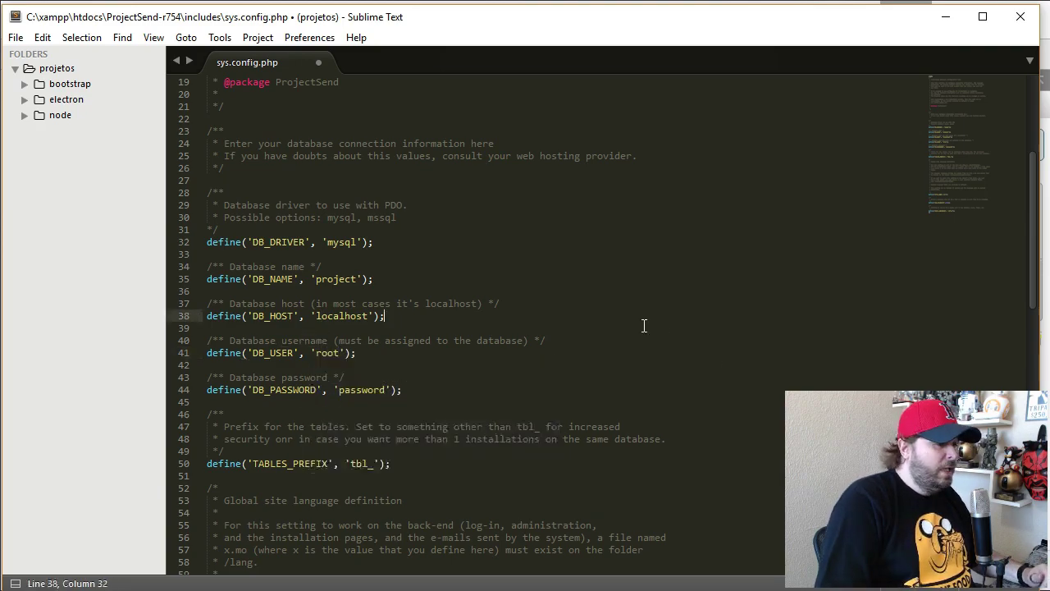
pyautogui.doubleClick(362, 390)
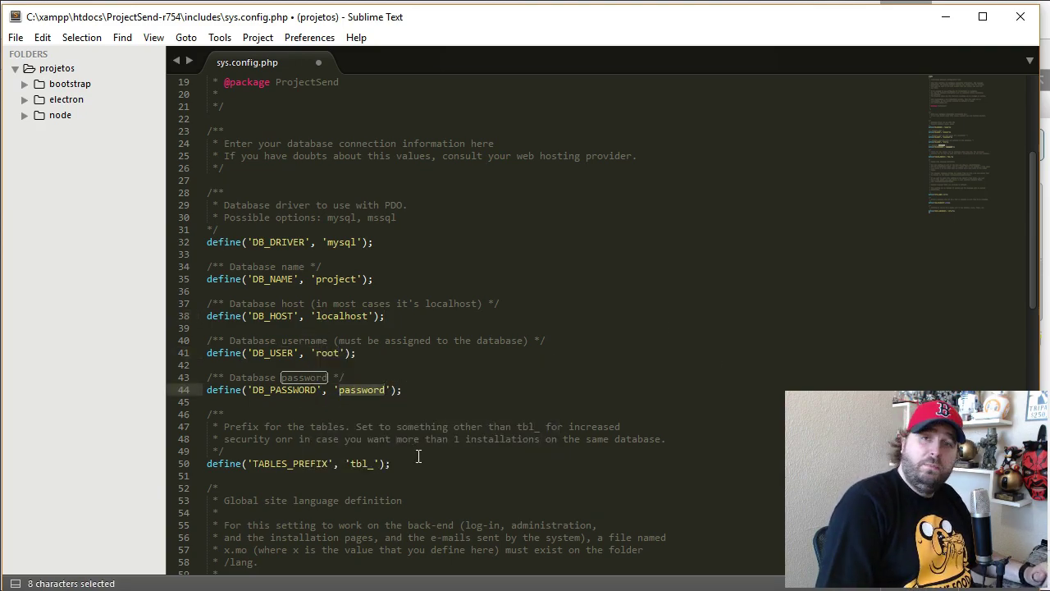
pyautogui.press('BackSpace')
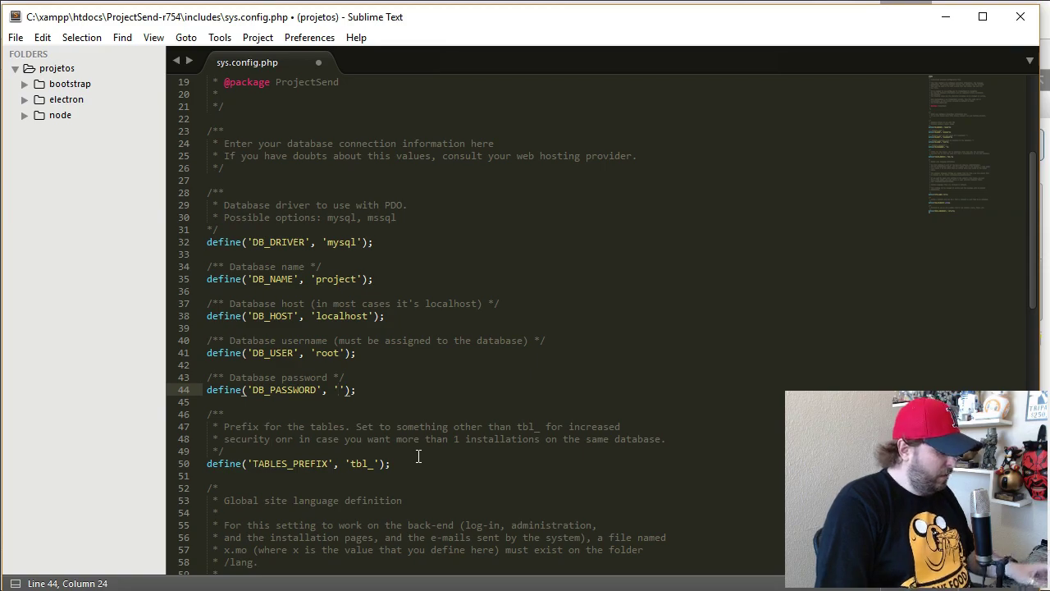
pyautogui.hotkey('ctrl', 's')
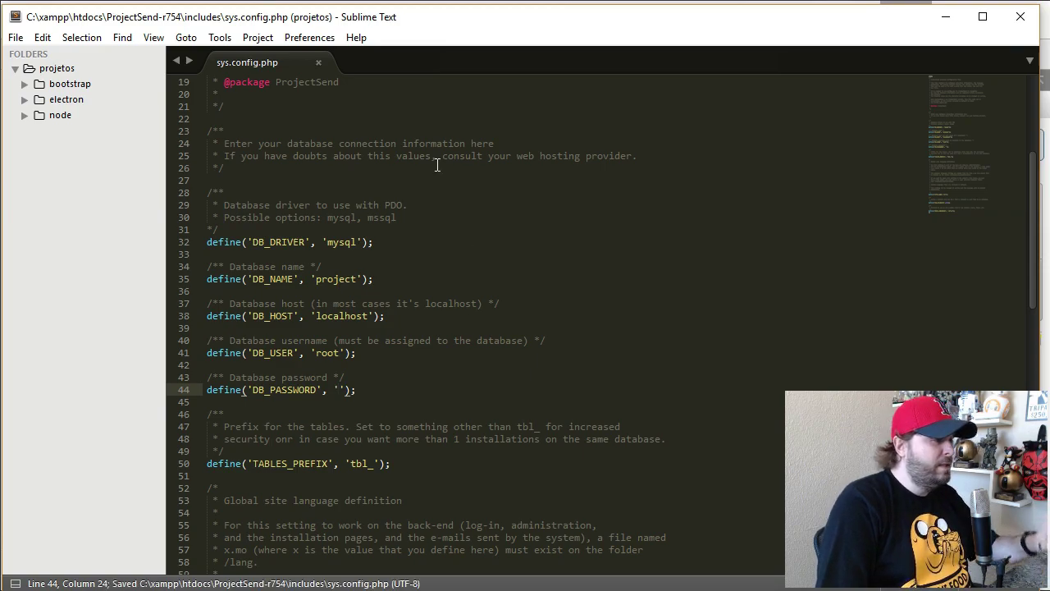
pyautogui.click(1031, 25)
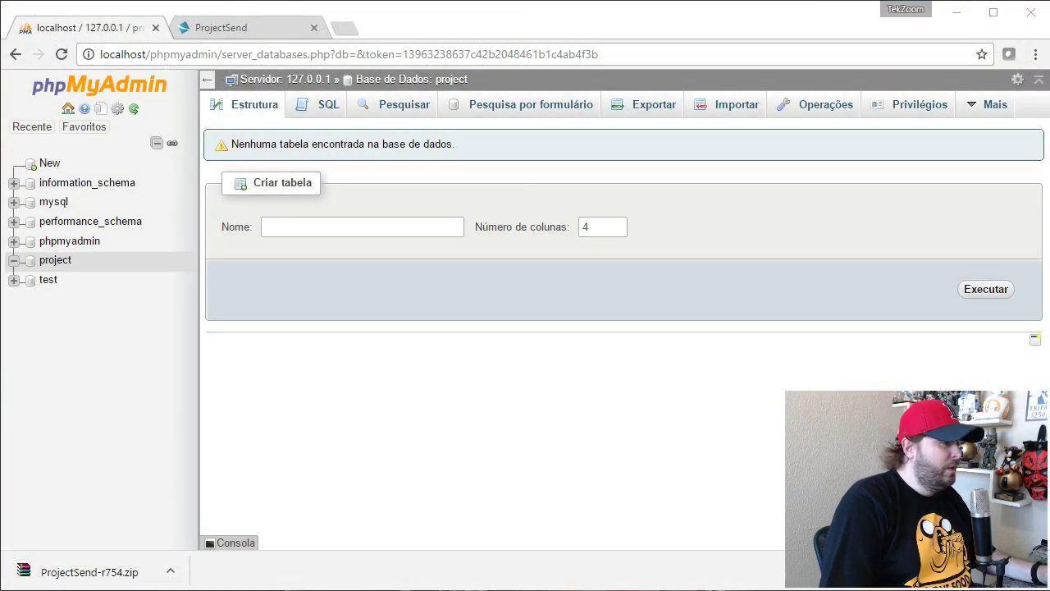
# Step: Select the path after localhost in Chrome's address bar
pyautogui.click(223, 59)
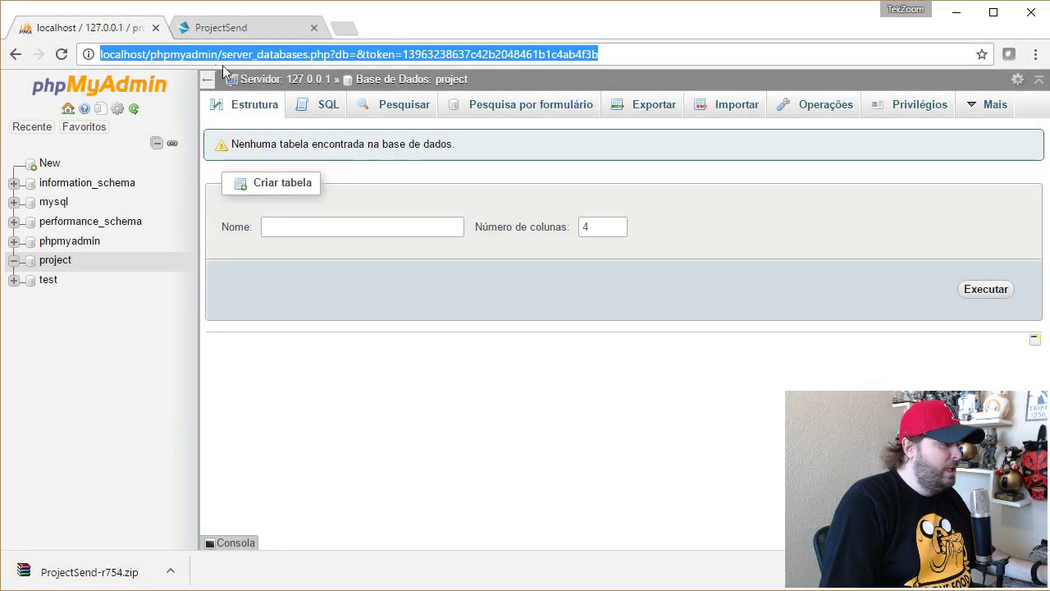
pyautogui.click(180, 54)
pyautogui.moveTo(150, 54); pyautogui.dragTo(693, 71)
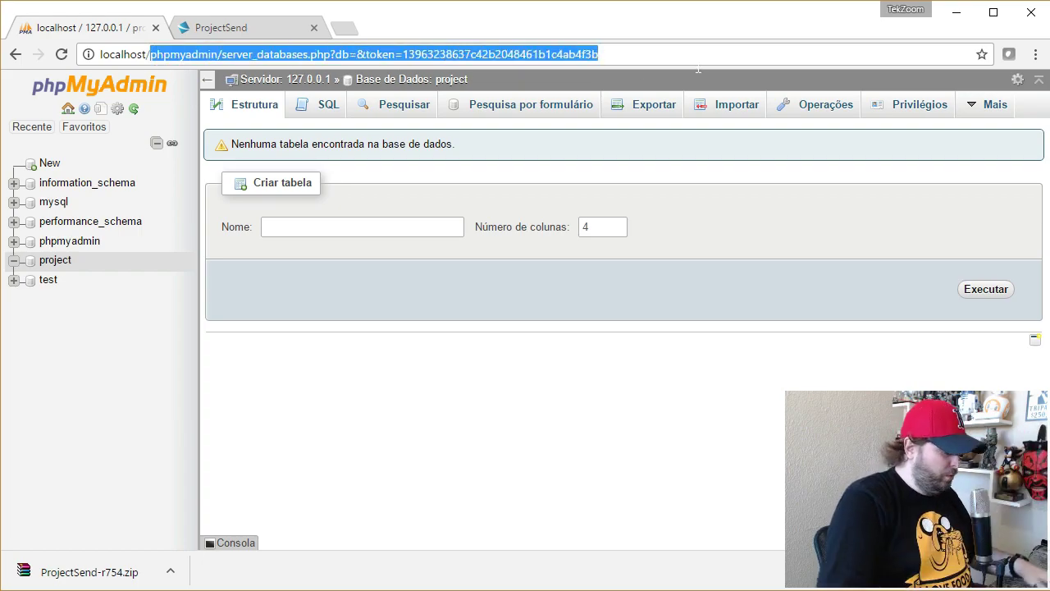
# Step: Rename the ProjectSend-r754 folder in htdocs to ProjectSend
pyautogui.hotkey('alt', 'Tab')
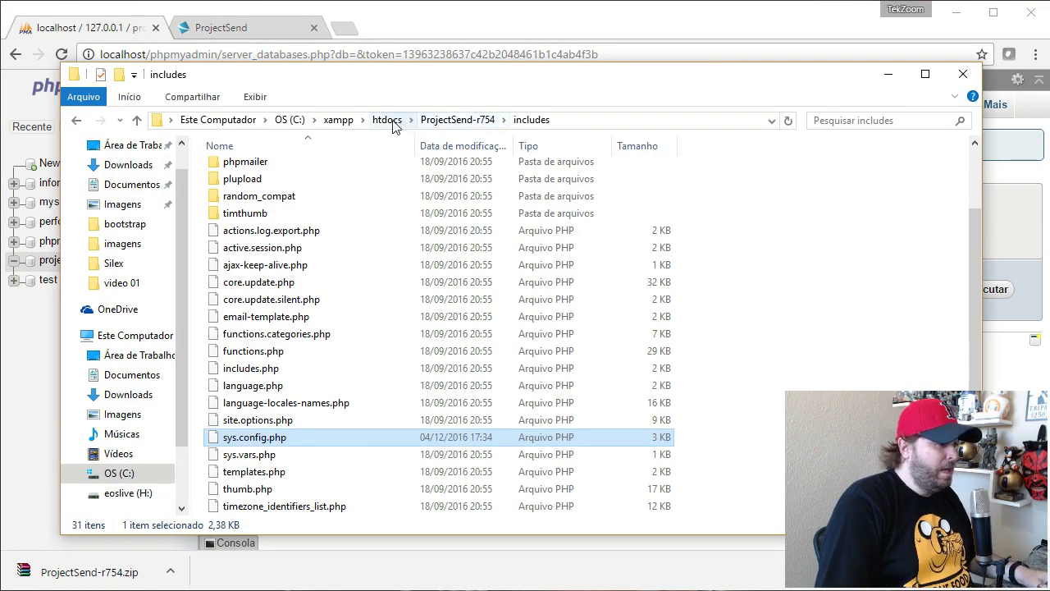
pyautogui.click(389, 120)
pyautogui.press('F2')
pyautogui.press('End')
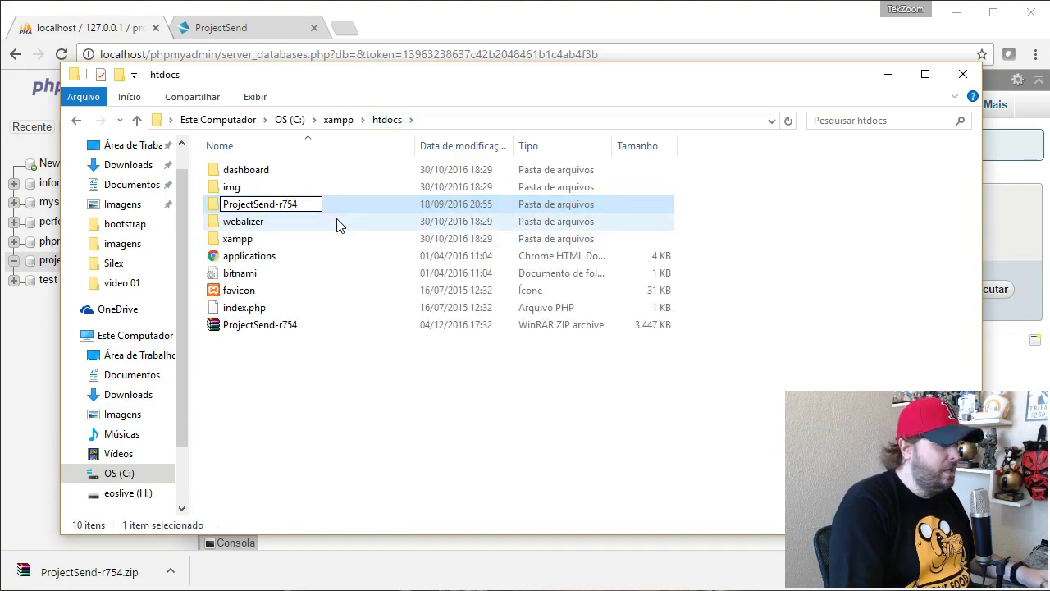
pyautogui.press('Return')
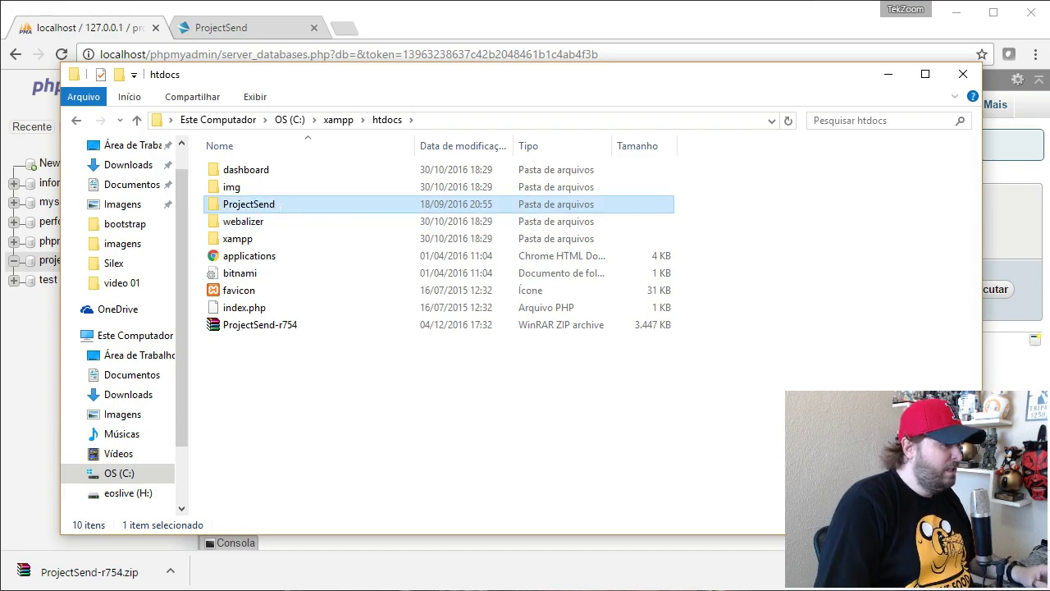
pyautogui.click(279, 206)
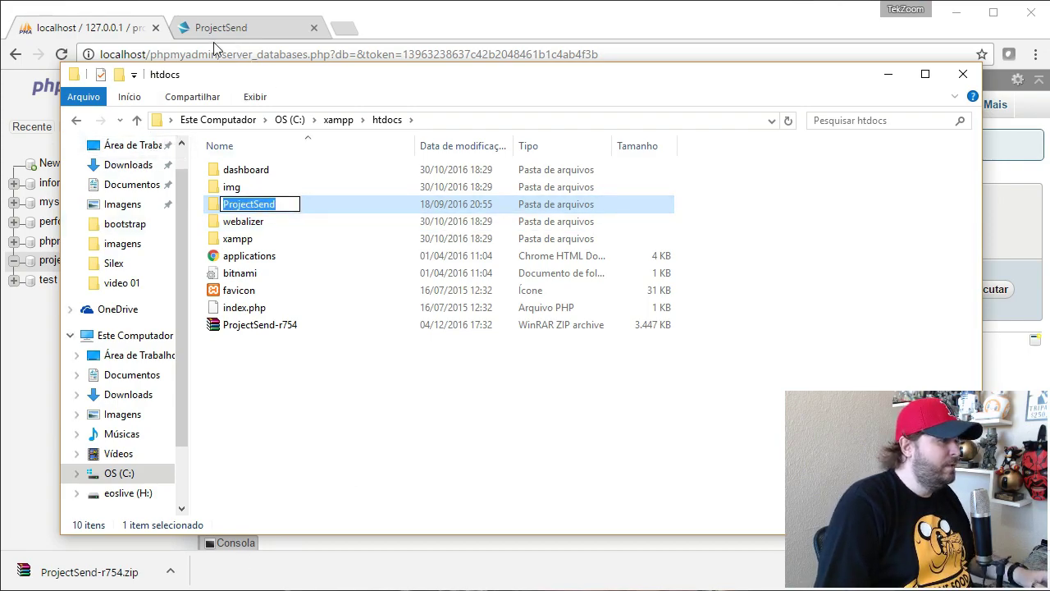
pyautogui.click(156, 54)
pyautogui.click(180, 54)
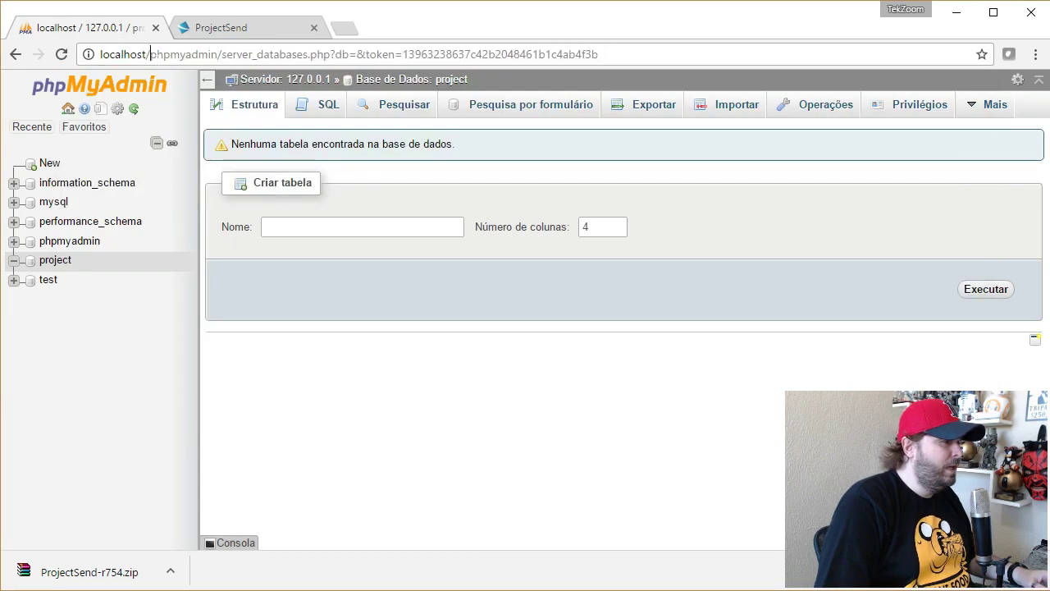
# Step: Load localhost/ProjectSend/install in Chrome
pyautogui.moveTo(150, 54); pyautogui.dragTo(599, 55)
pyautogui.write('ProjectSend')
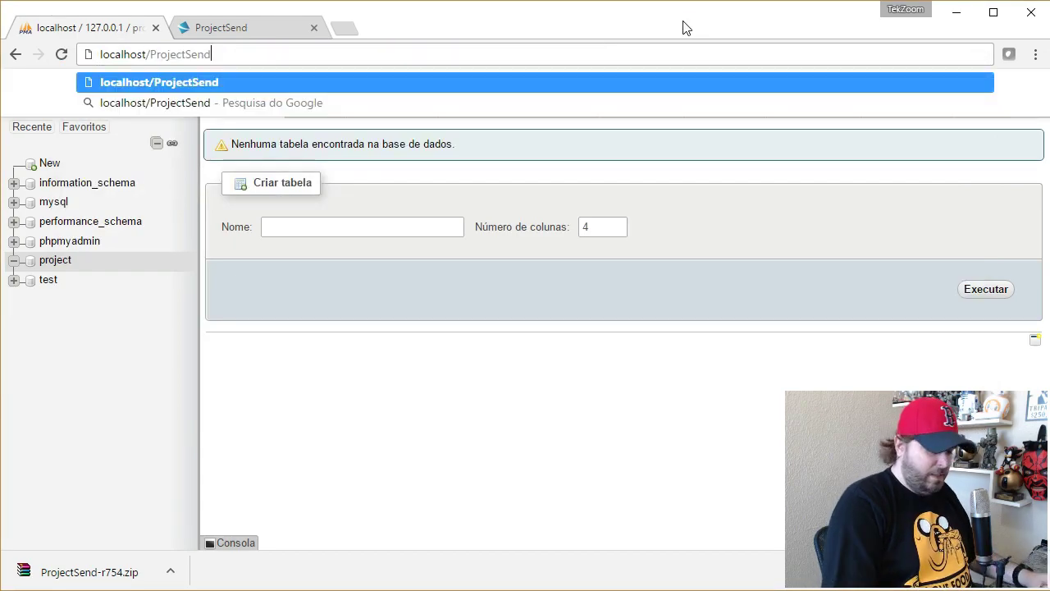
pyautogui.write('/ins')
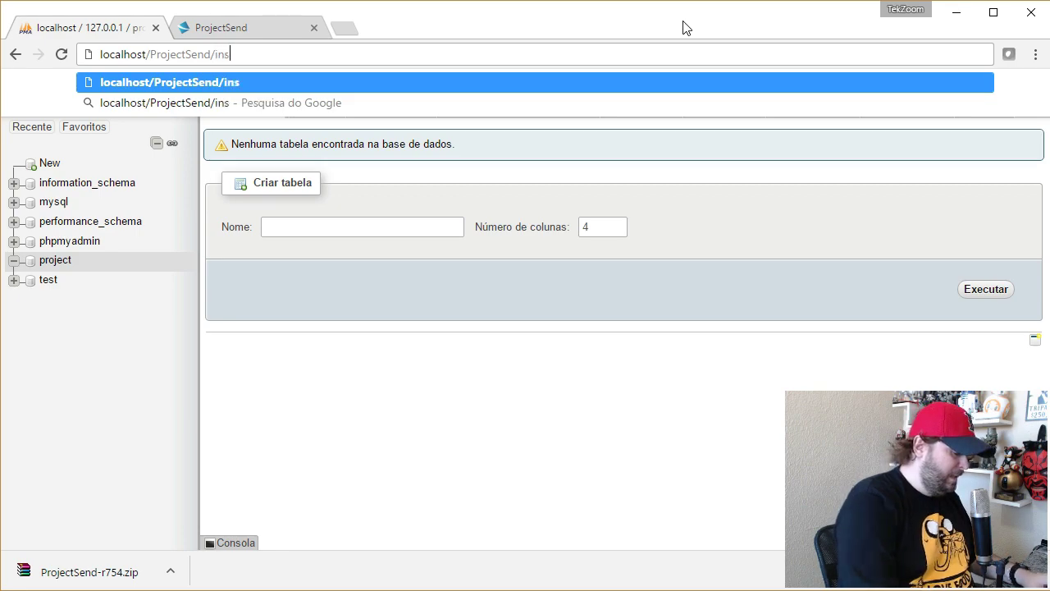
pyautogui.write('tall')
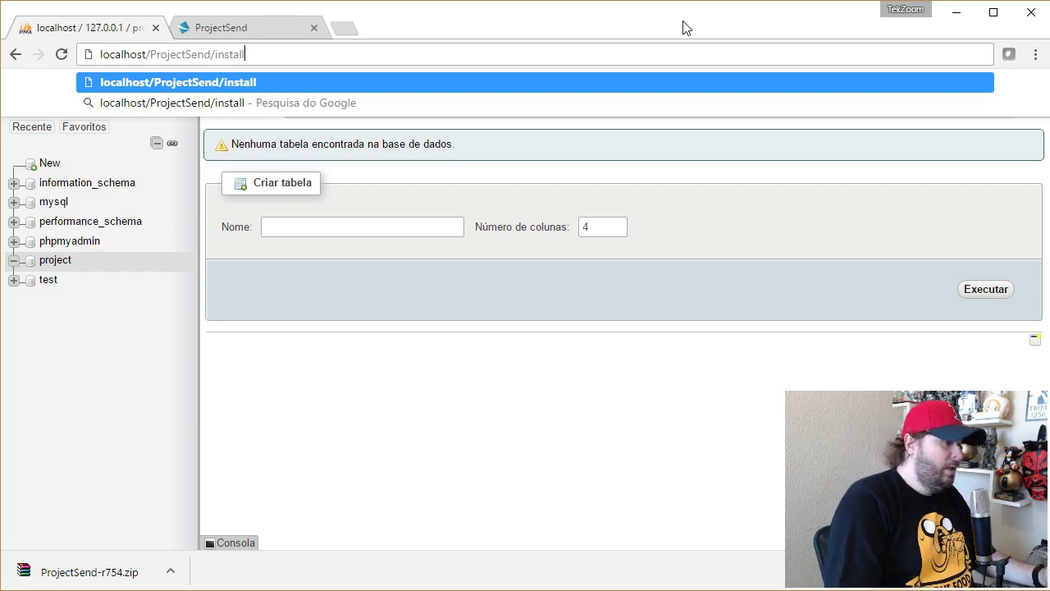
pyautogui.press('Return')
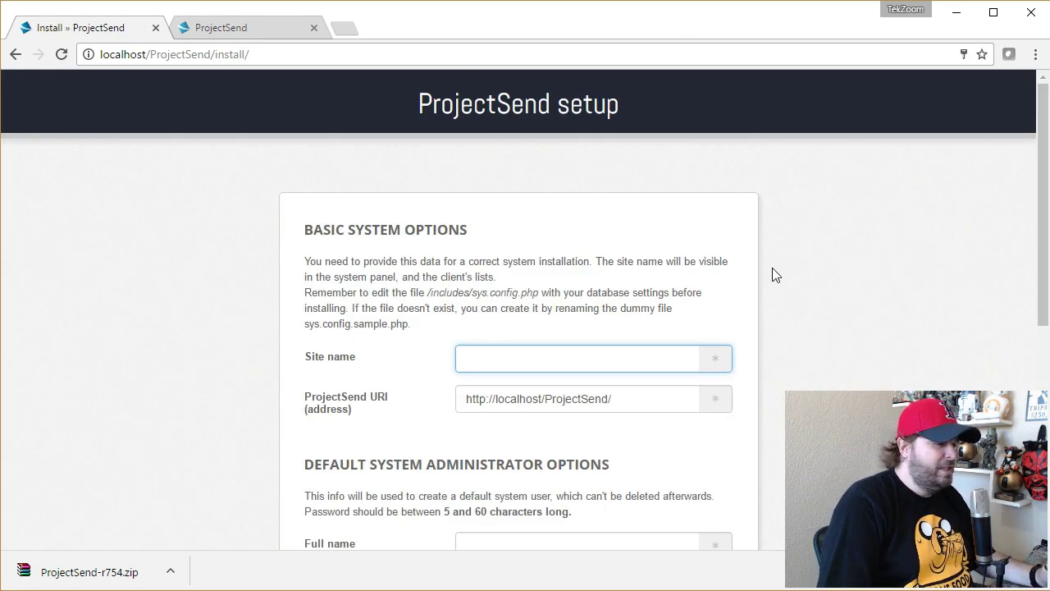
# Step: Enter 'TekZoom Arquivos' as the site name in the setup form
pyautogui.moveTo(894, 477); pyautogui.dragTo(865, 378)
pyautogui.moveTo(960, 383); pyautogui.dragTo(967, 452)
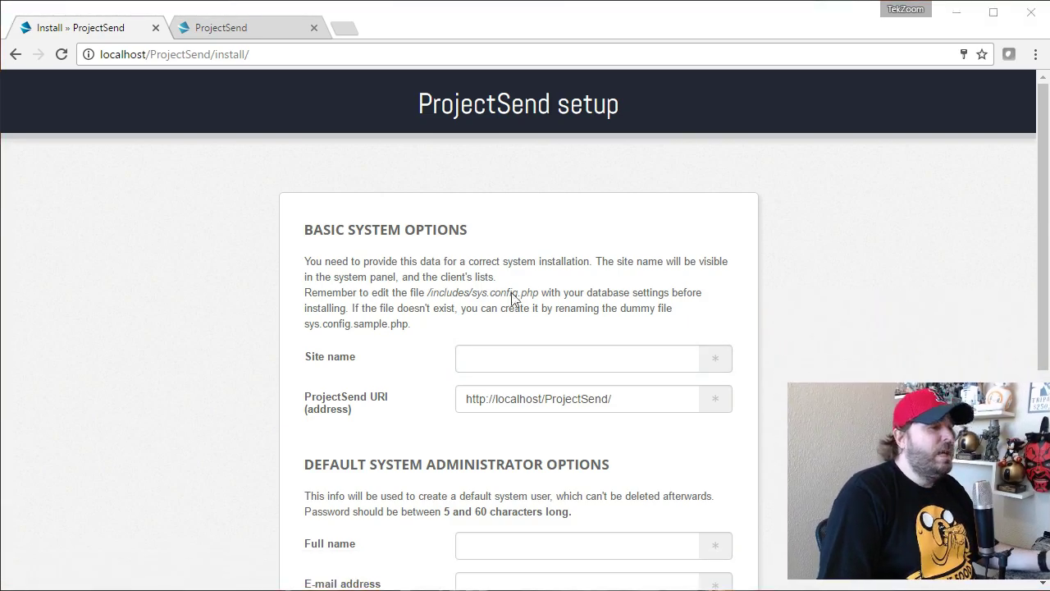
pyautogui.scroll(-5, 527, 261)
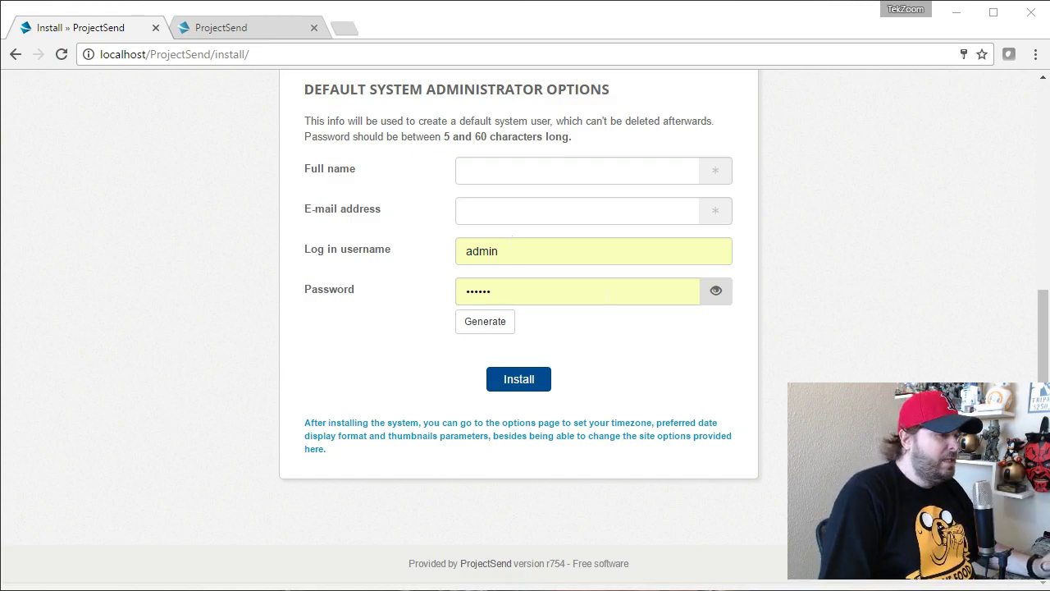
pyautogui.scroll(1, 778, 286)
pyautogui.scroll(2, 845, 278)
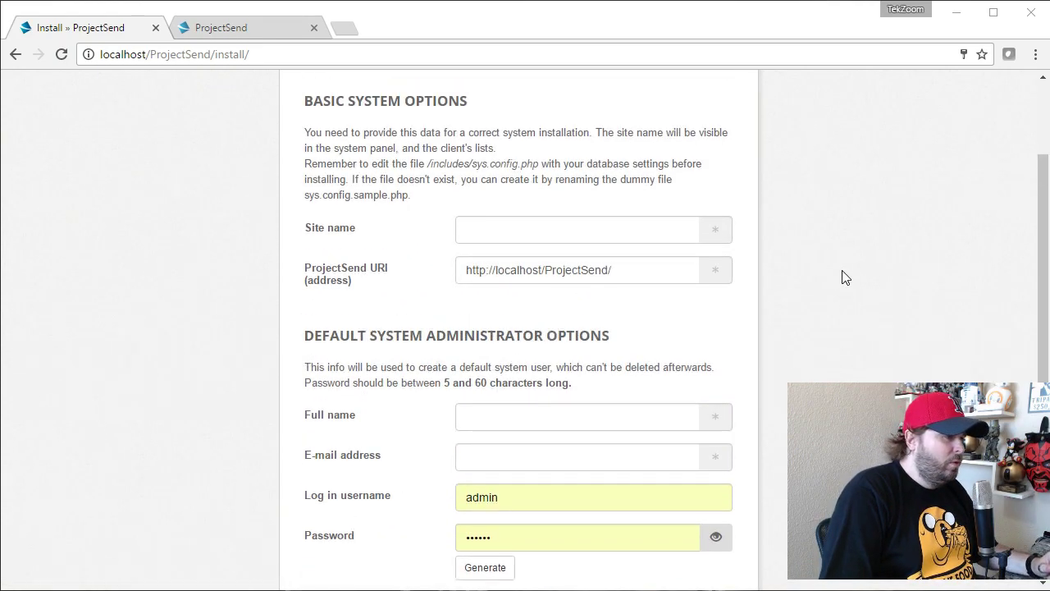
pyautogui.scroll(-1, 845, 278)
pyautogui.click(505, 146)
pyautogui.write('Tek')
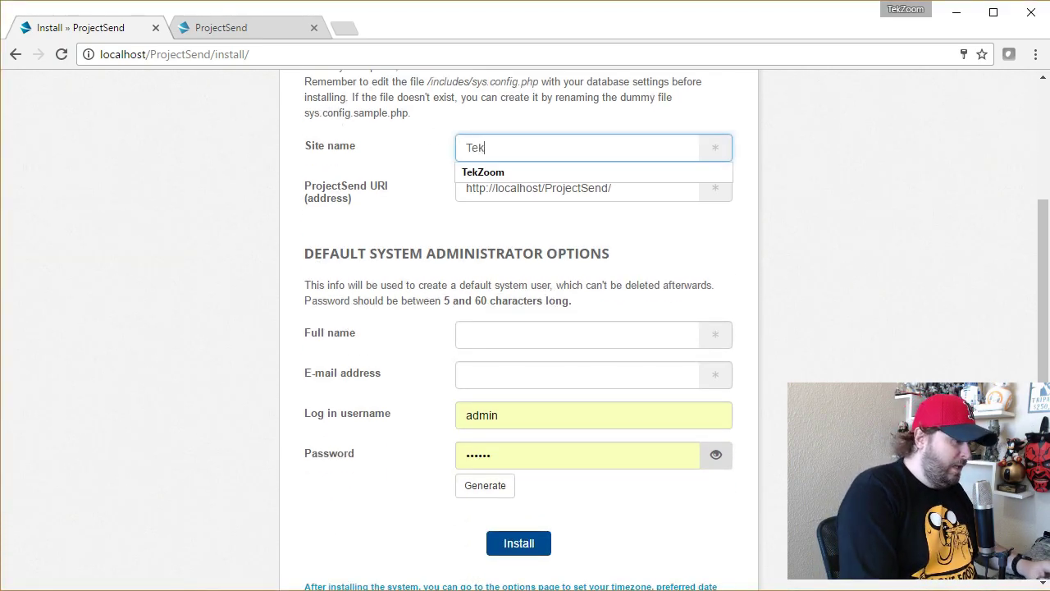
pyautogui.write('Zoom Arquivos')
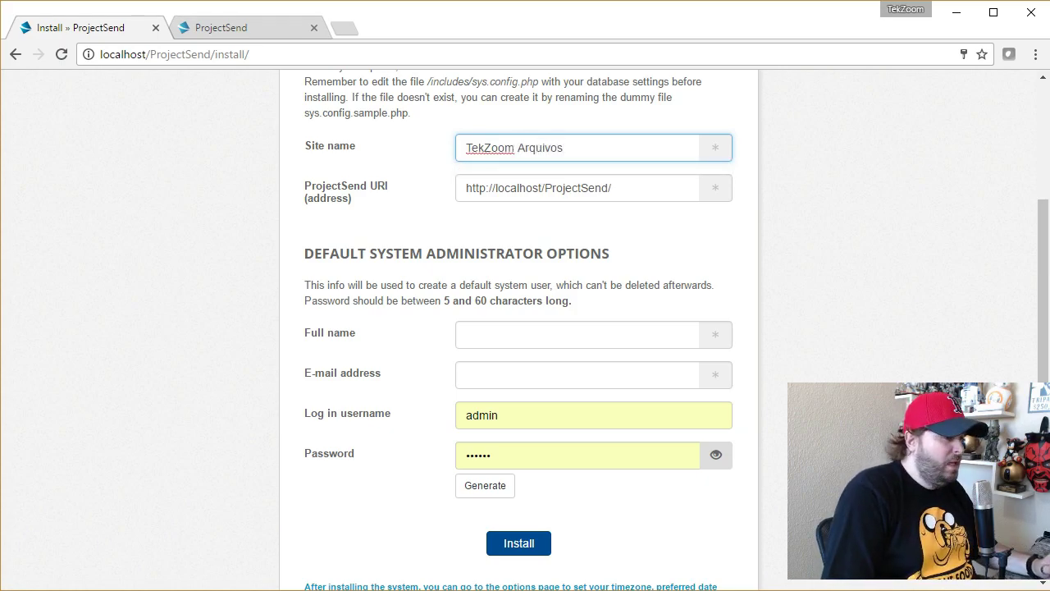
pyautogui.press('Tab')
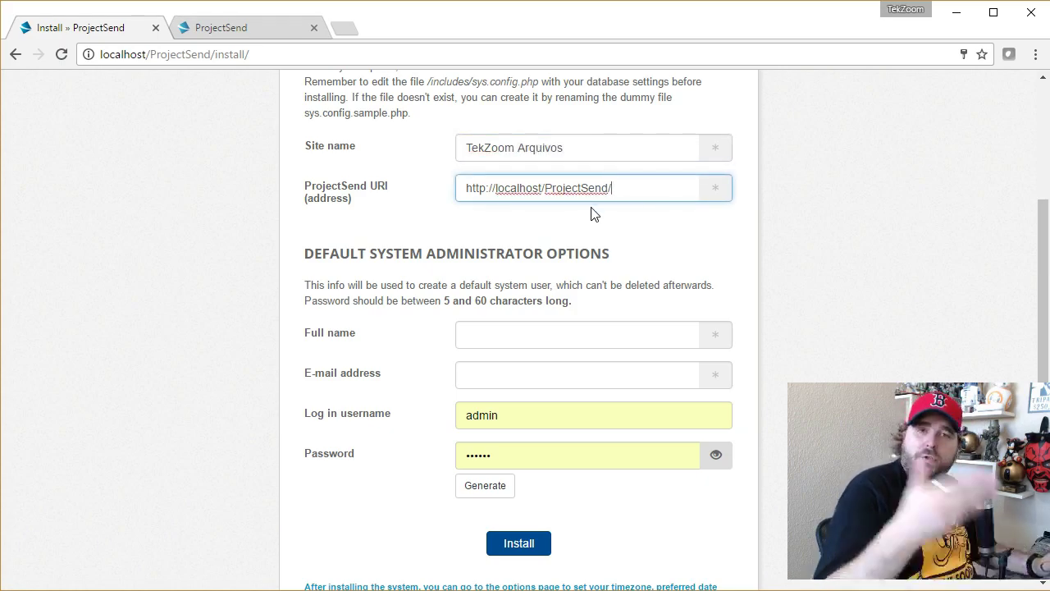
pyautogui.scroll(-1, 448, 232)
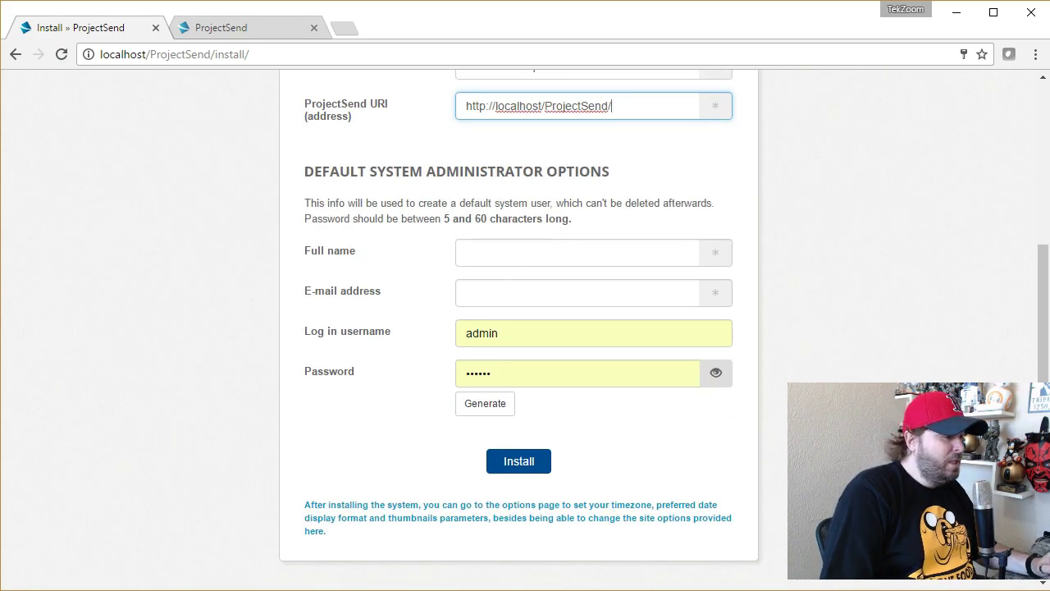
# Step: Fill in the administrator's full name, e-mail, username admin and password, then install
pyautogui.click(578, 253)
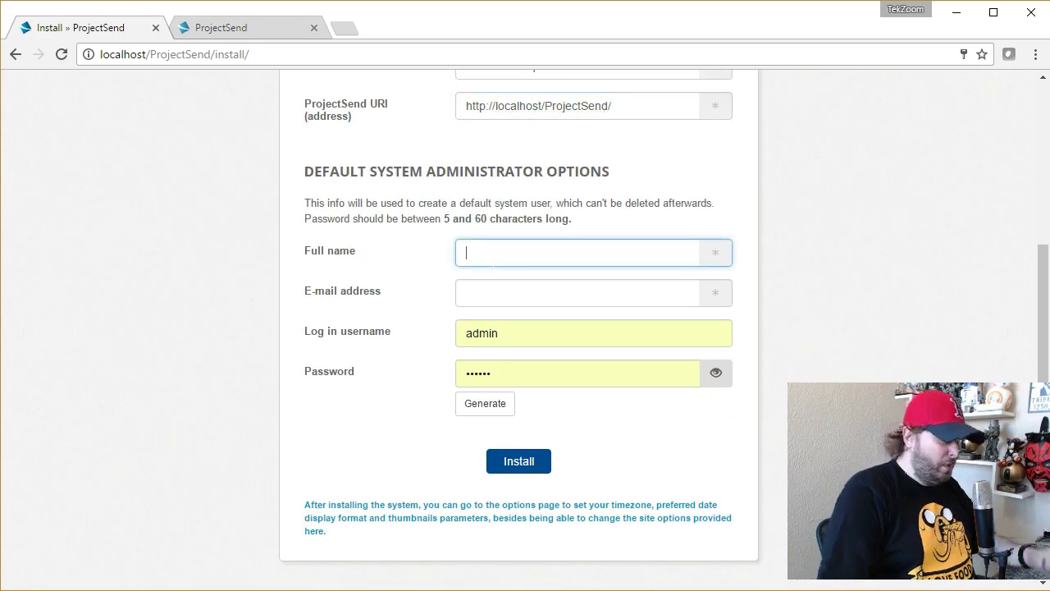
pyautogui.write('Reinaldo Silotto')
pyautogui.press('Tab')
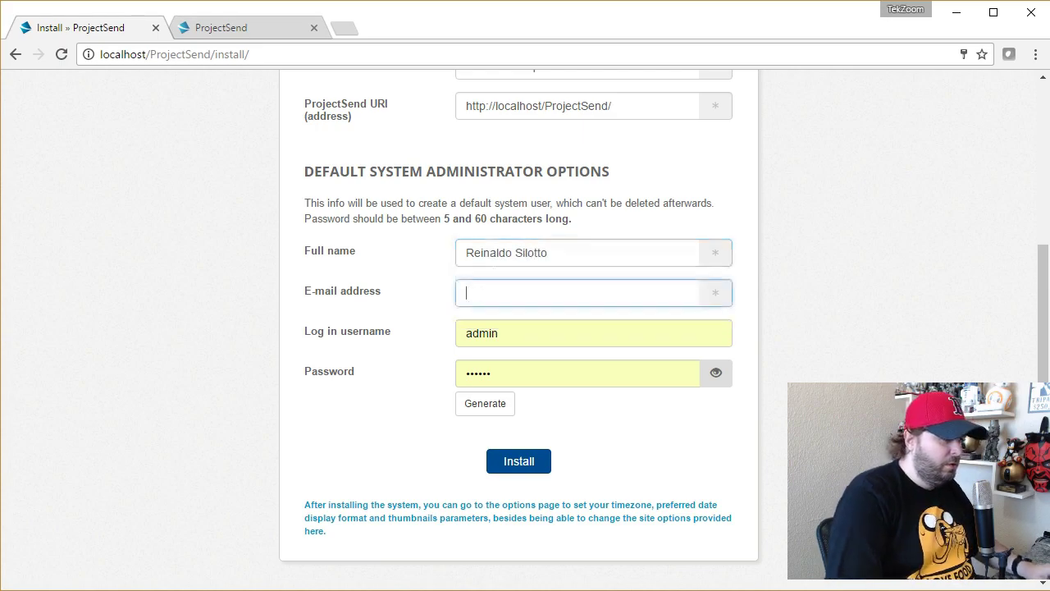
pyautogui.write('tekzoom')
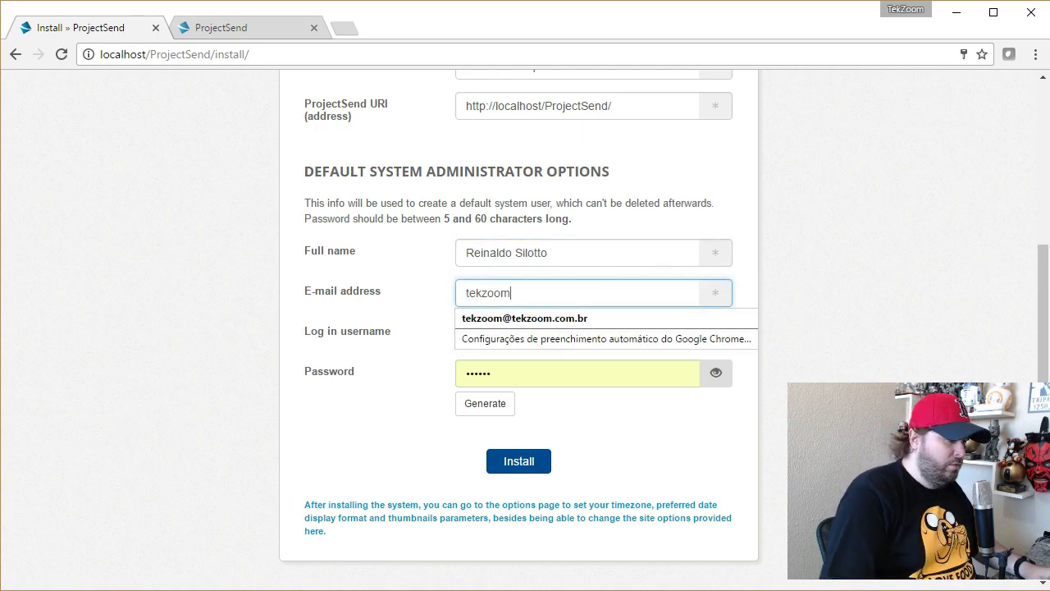
pyautogui.click(529, 318)
pyautogui.press('Tab')
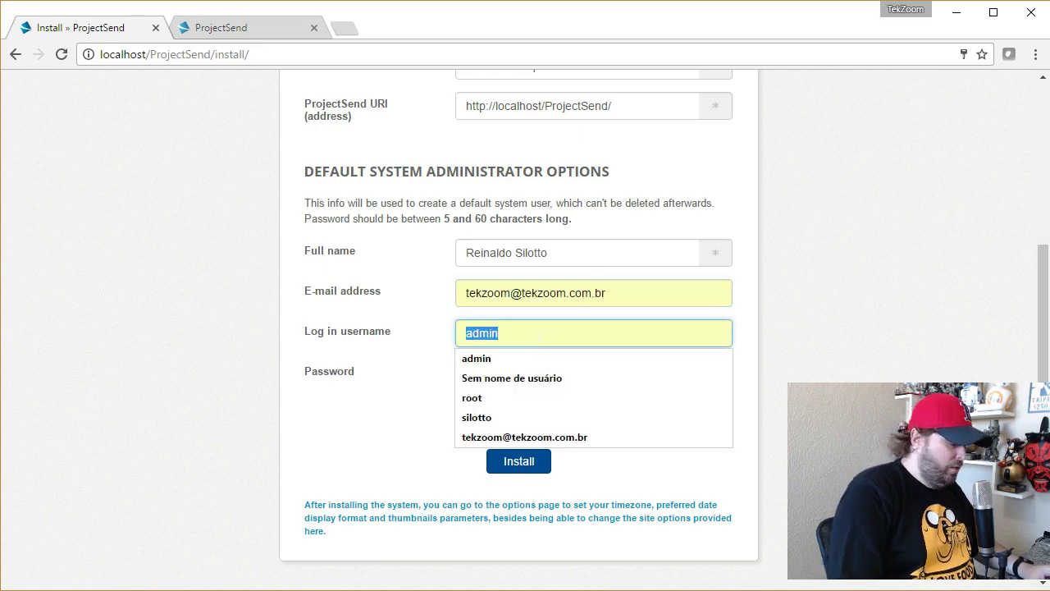
pyautogui.write('admin')
pyautogui.press('Tab')
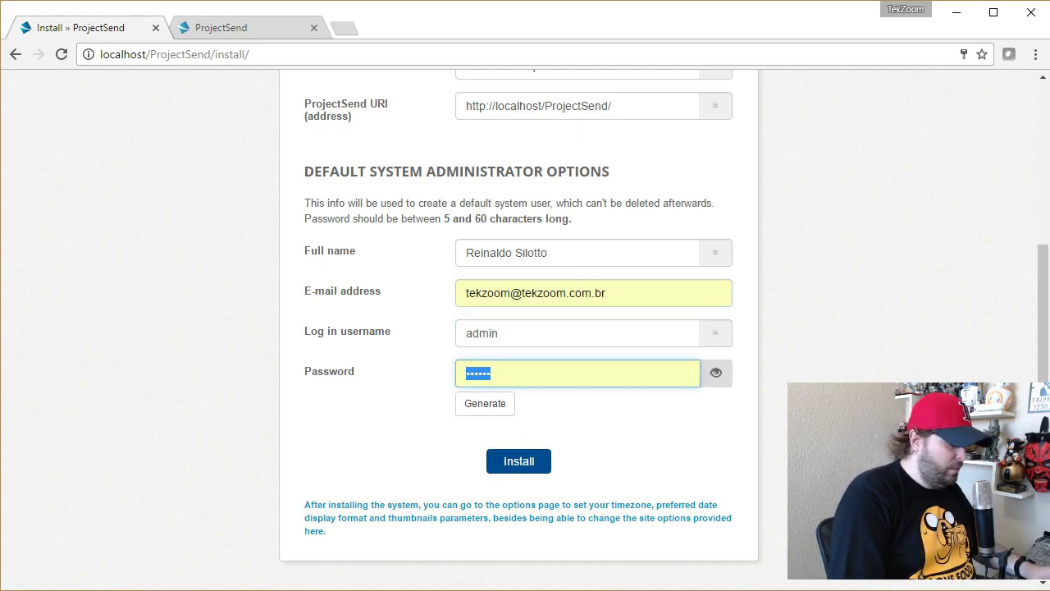
pyautogui.write('123456')
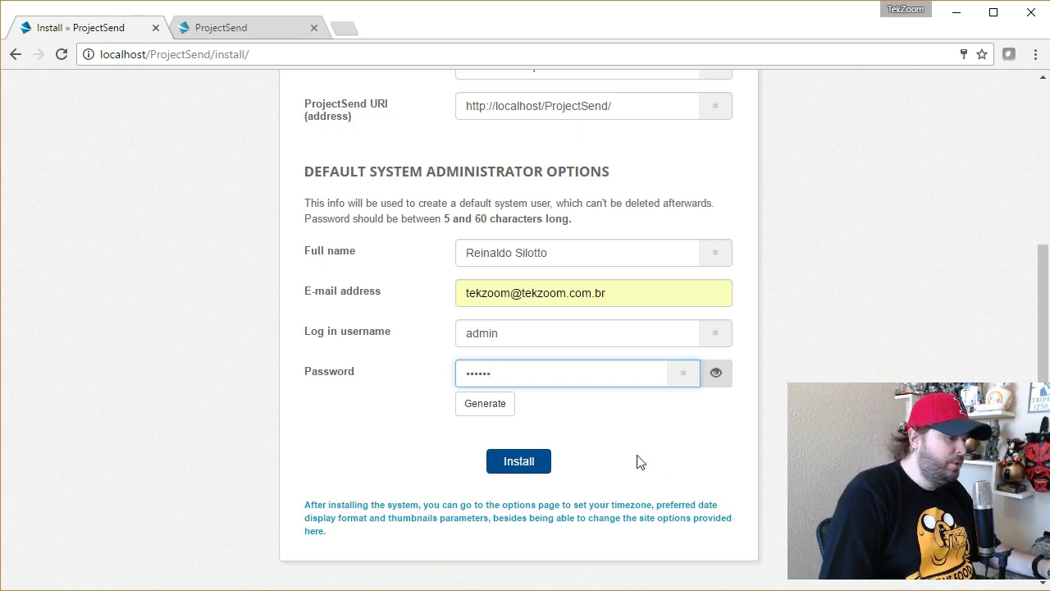
pyautogui.click(538, 467)
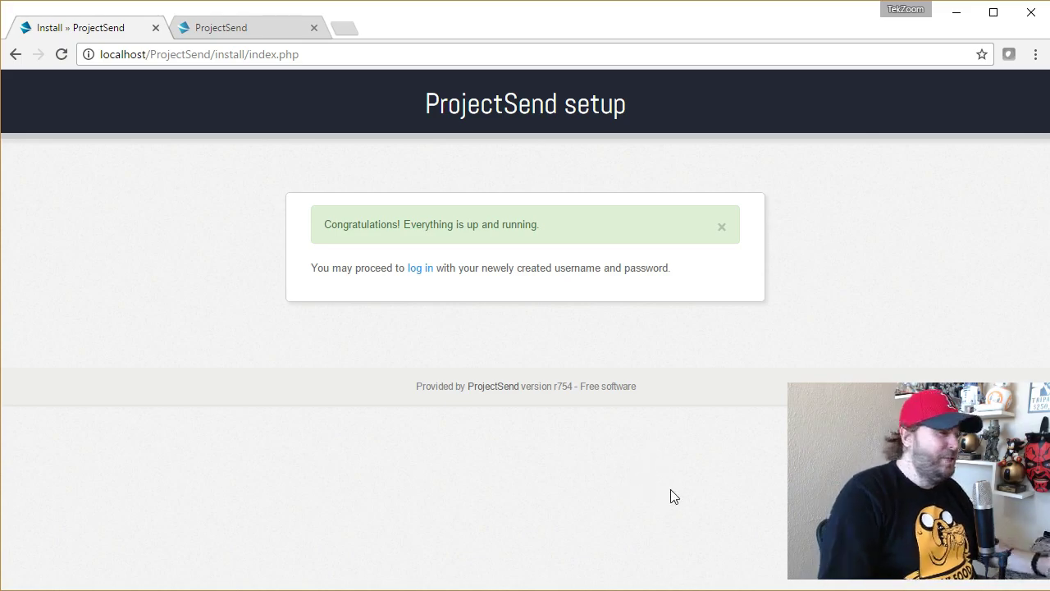
# Step: Follow the 'log in' link on the installation success message
pyautogui.click(416, 269)
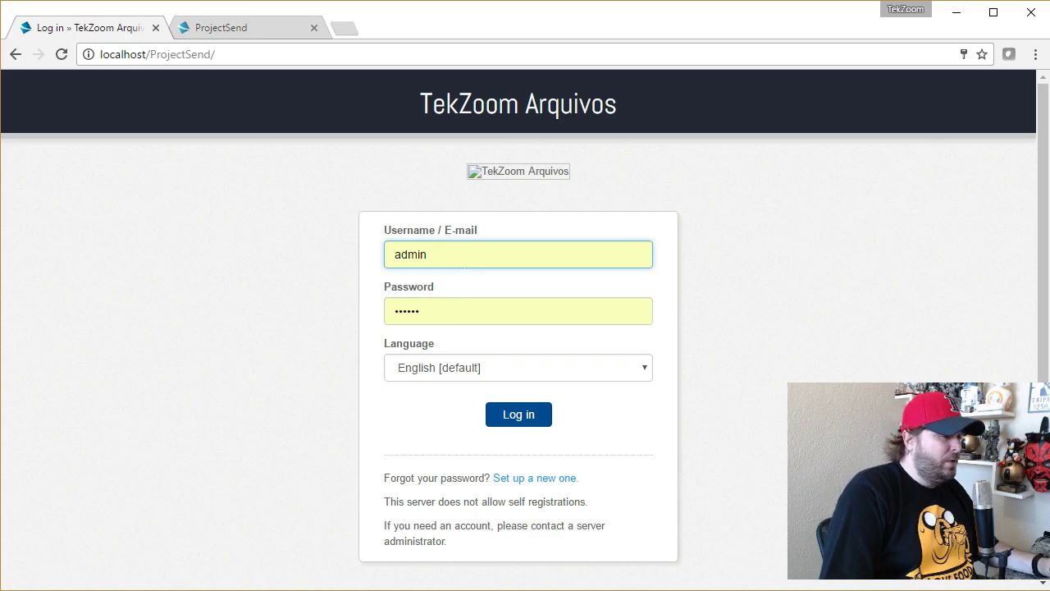
# Step: Log in as admin with the account password and Portuguese (Brazil) as language
pyautogui.click(465, 310)
pyautogui.write('••••••')
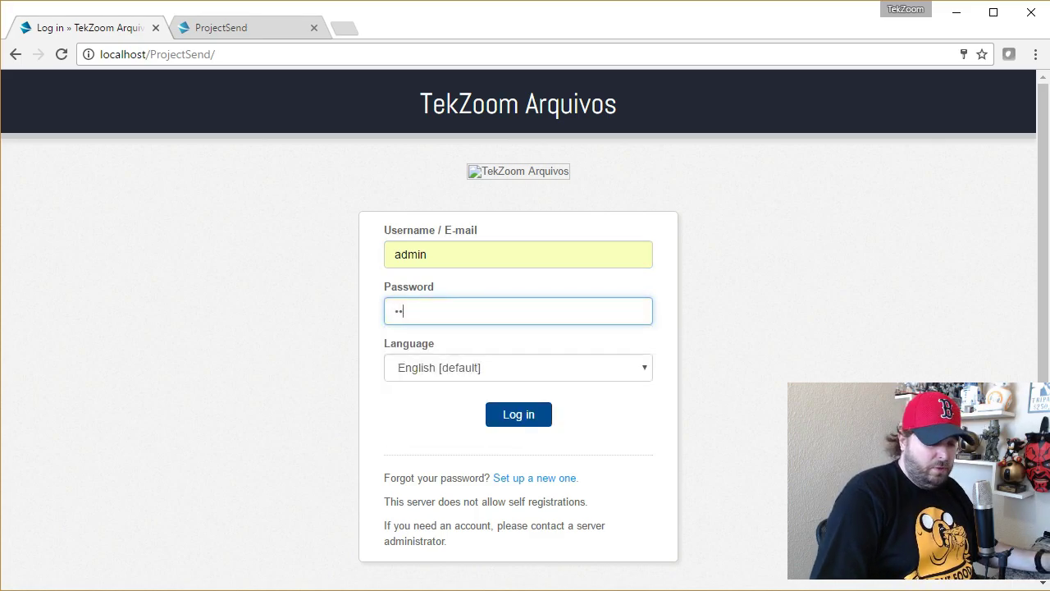
pyautogui.click(335, 375)
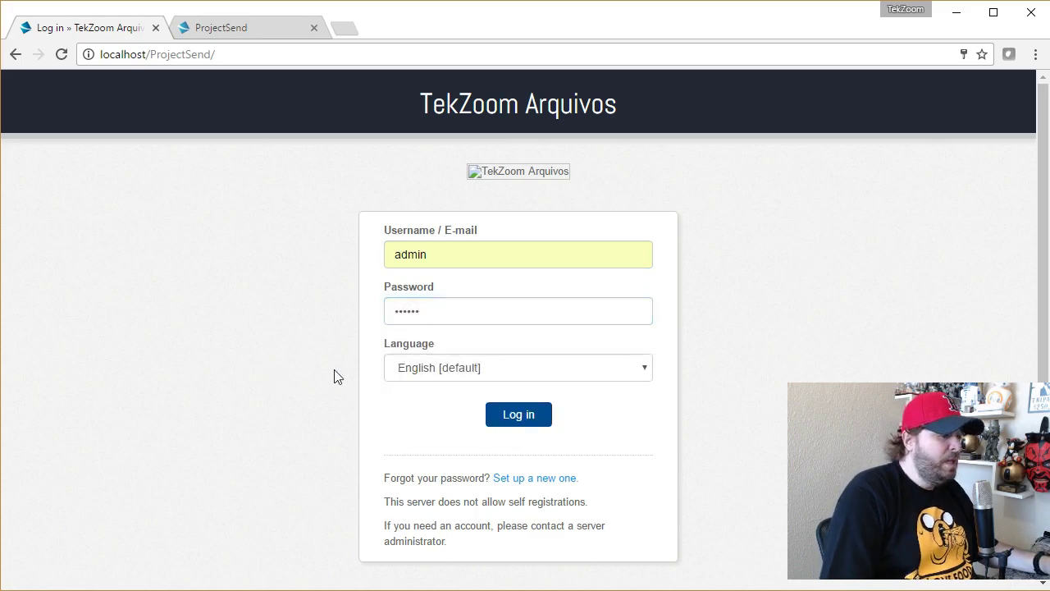
pyautogui.click(494, 373)
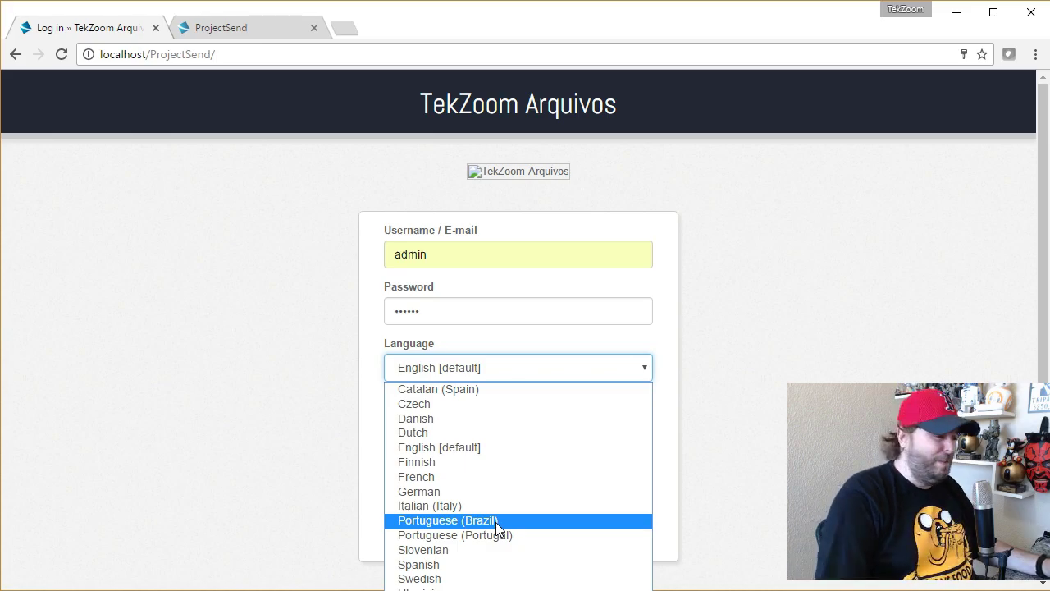
pyautogui.click(453, 524)
pyautogui.click(534, 417)
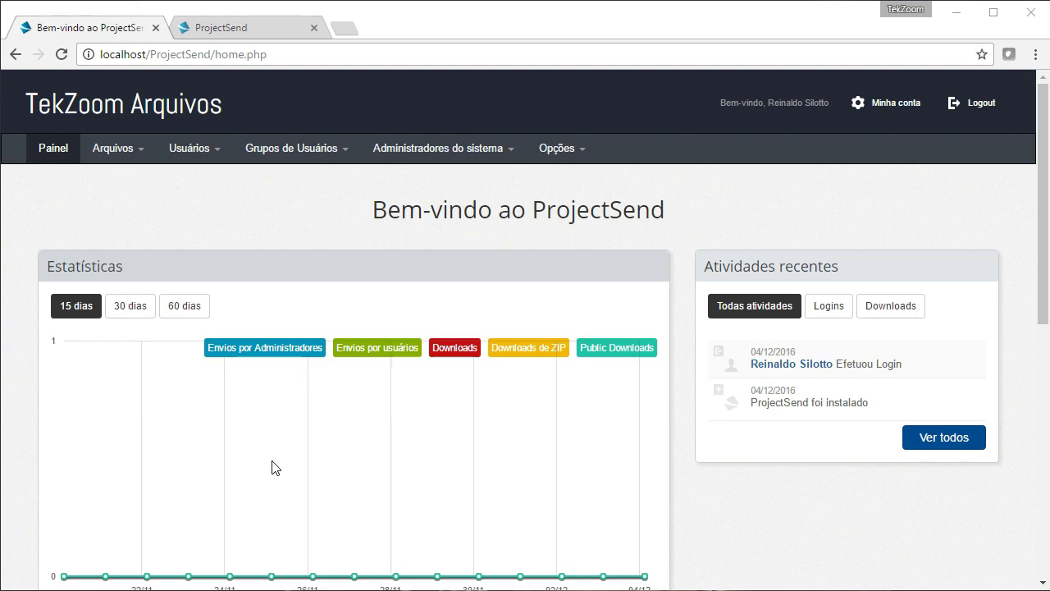
pyautogui.scroll(-1, 367, 387)
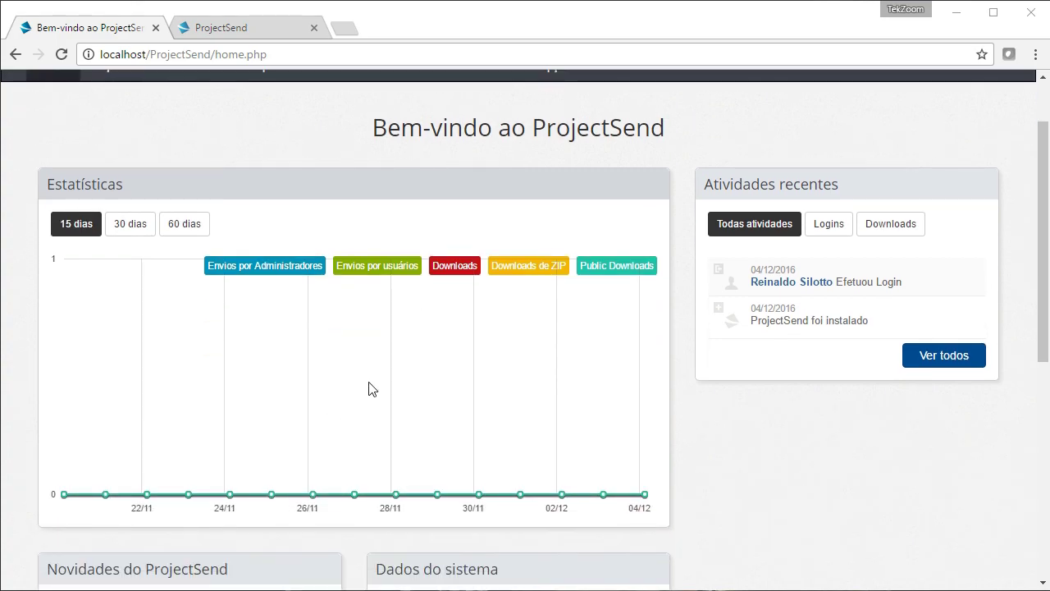
pyautogui.click(150, 226)
pyautogui.click(189, 223)
pyautogui.click(94, 231)
pyautogui.click(156, 238)
pyautogui.click(185, 226)
pyautogui.click(74, 235)
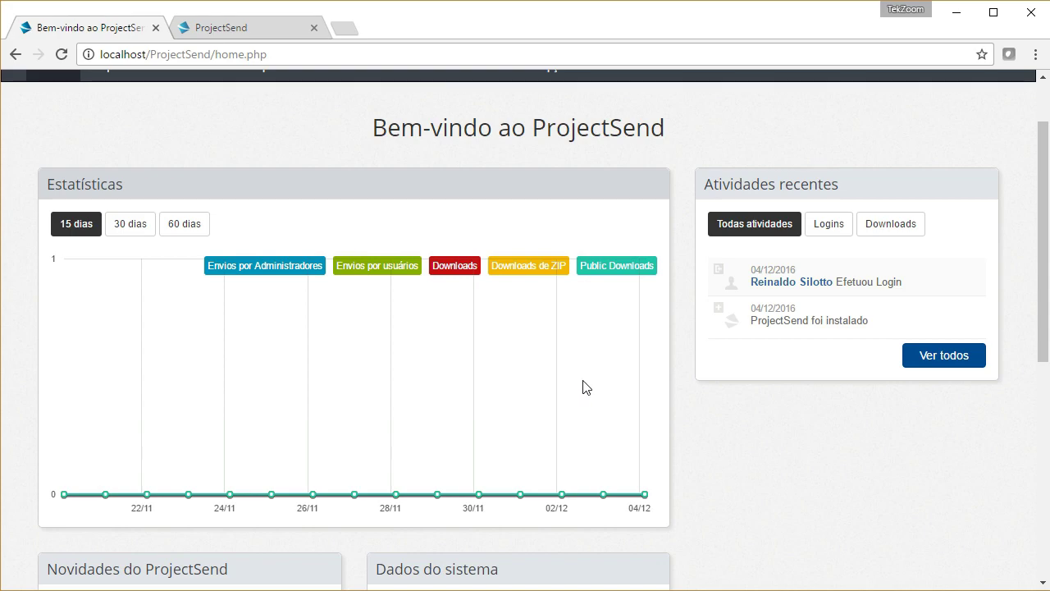
pyautogui.scroll(-1, 589, 382)
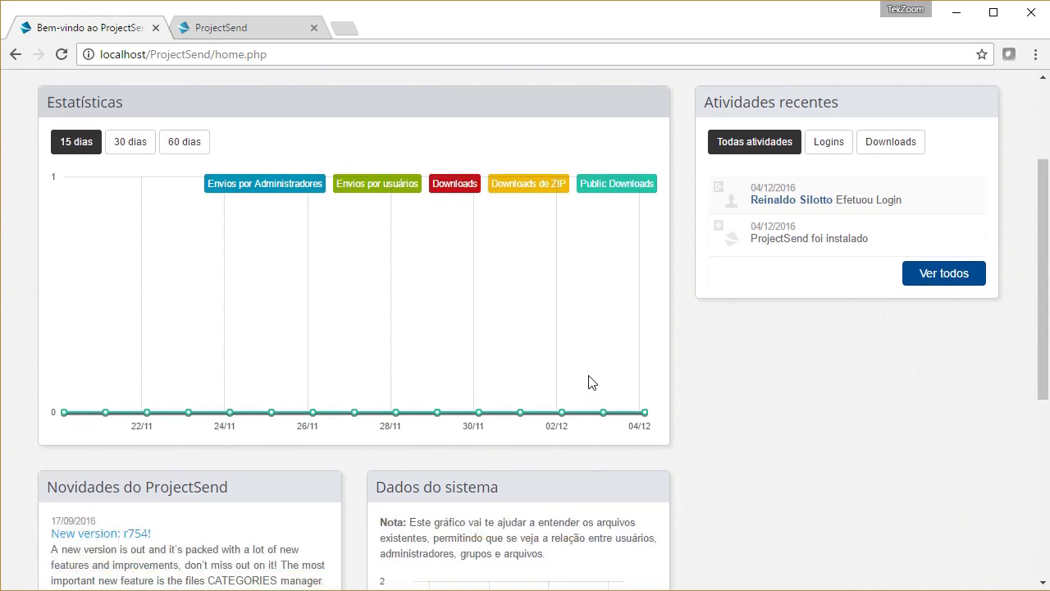
pyautogui.scroll(-2, 590, 377)
pyautogui.scroll(-2, 592, 371)
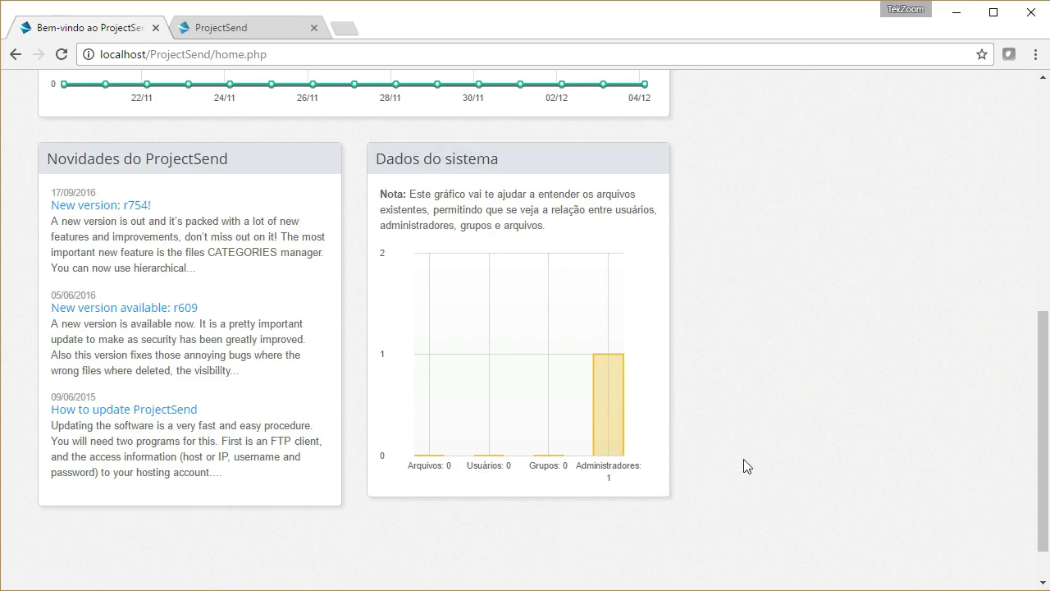
pyautogui.scroll(6, 745, 464)
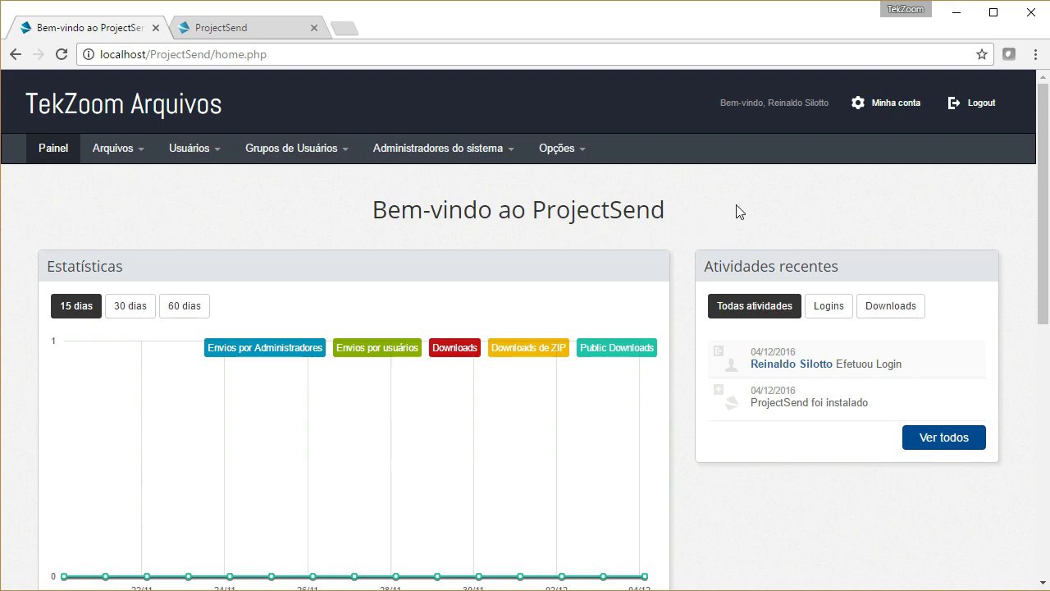
# Step: Open the Enviar upload page and cancel the Add files picker without choosing a file
pyautogui.click(115, 151)
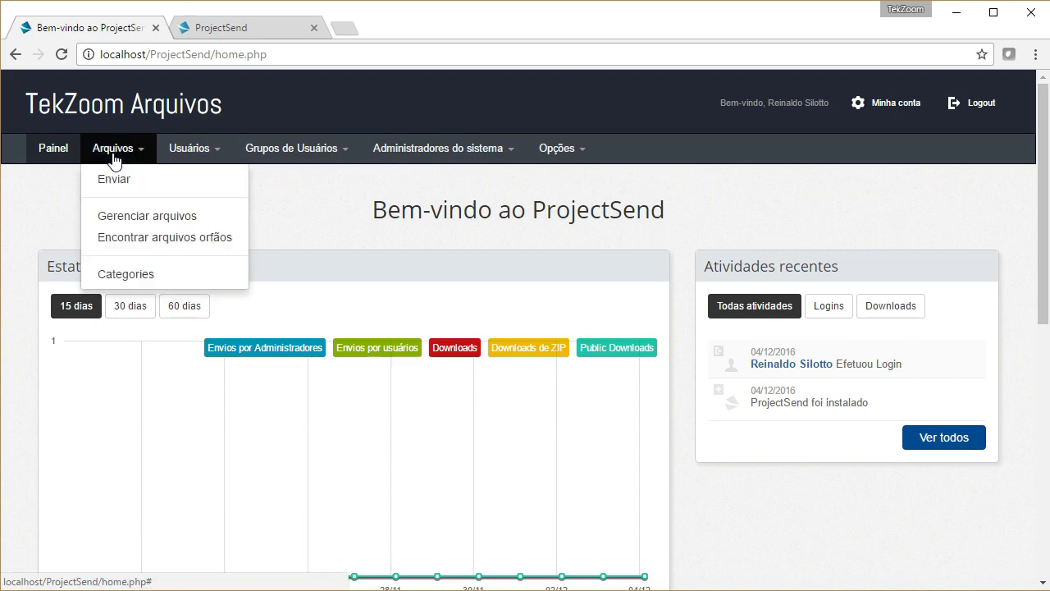
pyautogui.click(123, 180)
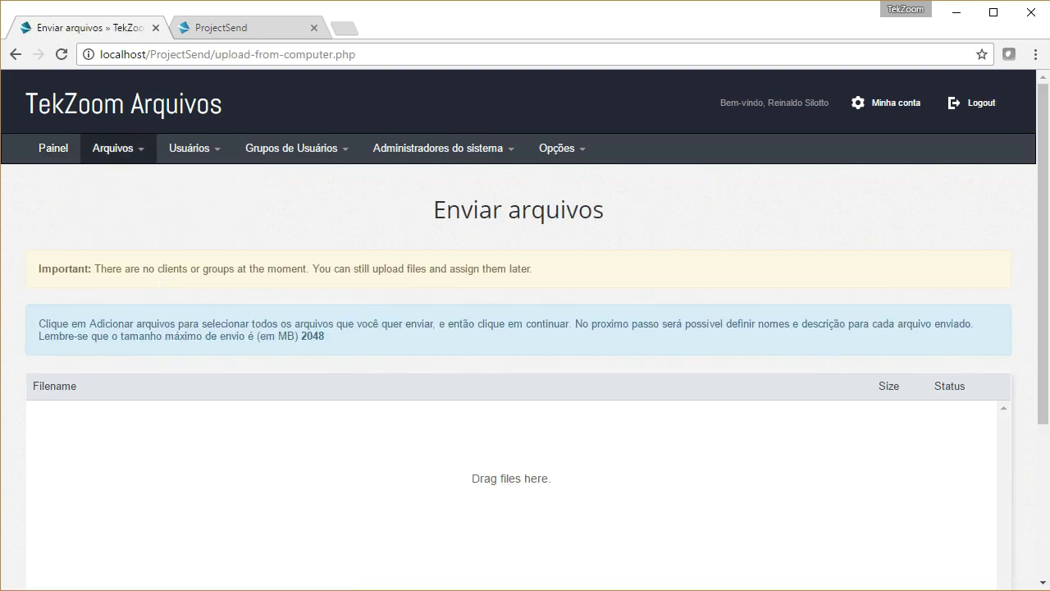
pyautogui.scroll(-1, 392, 324)
pyautogui.scroll(-1, 392, 324)
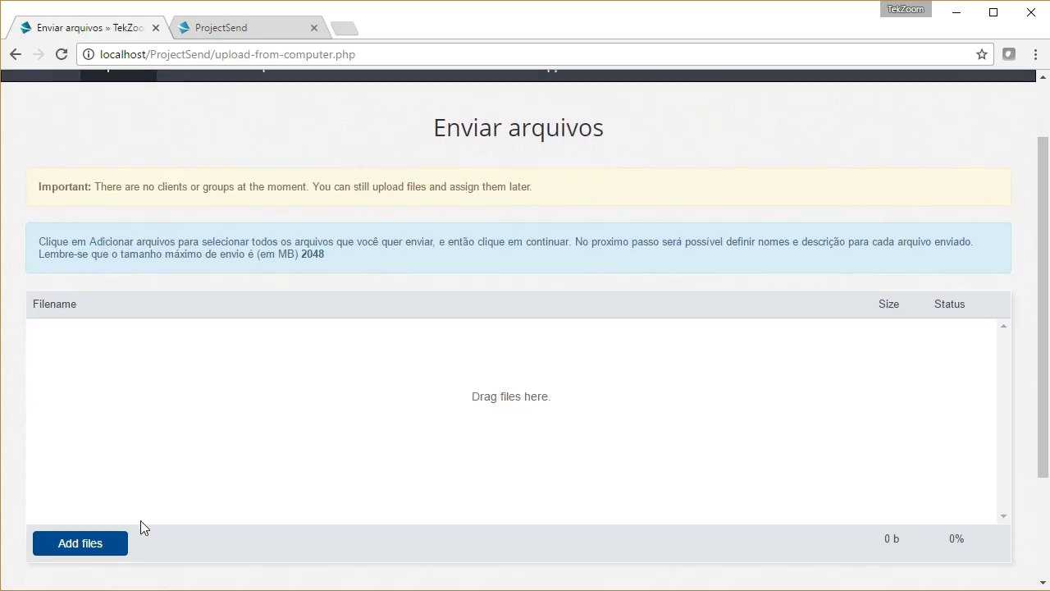
pyautogui.click(186, 535)
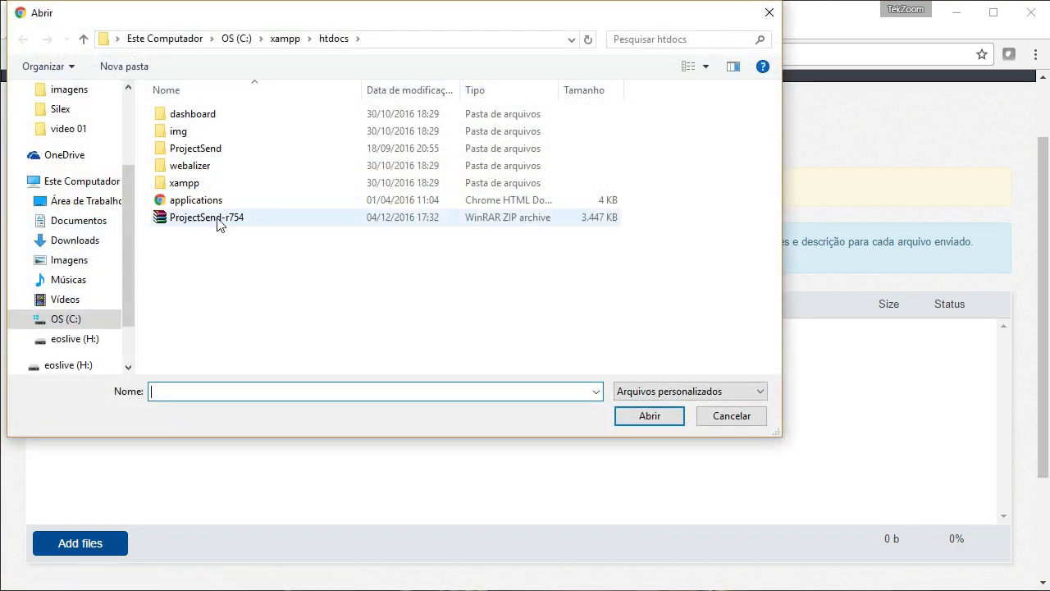
pyautogui.click(731, 415)
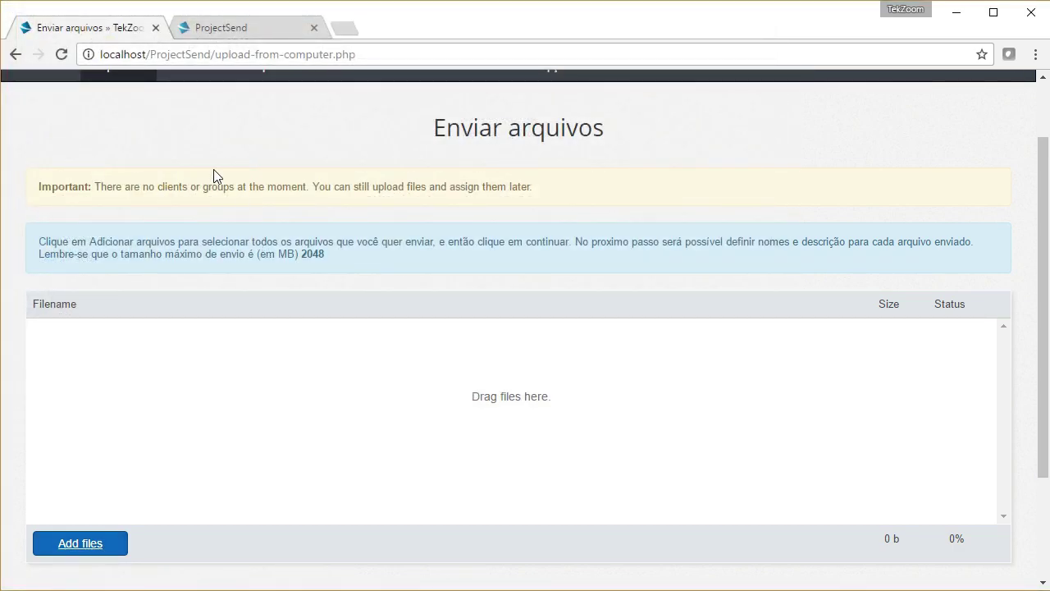
# Step: Open Gerenciar arquivos, which shows 0 files uploaded
pyautogui.scroll(2, 209, 188)
pyautogui.click(121, 156)
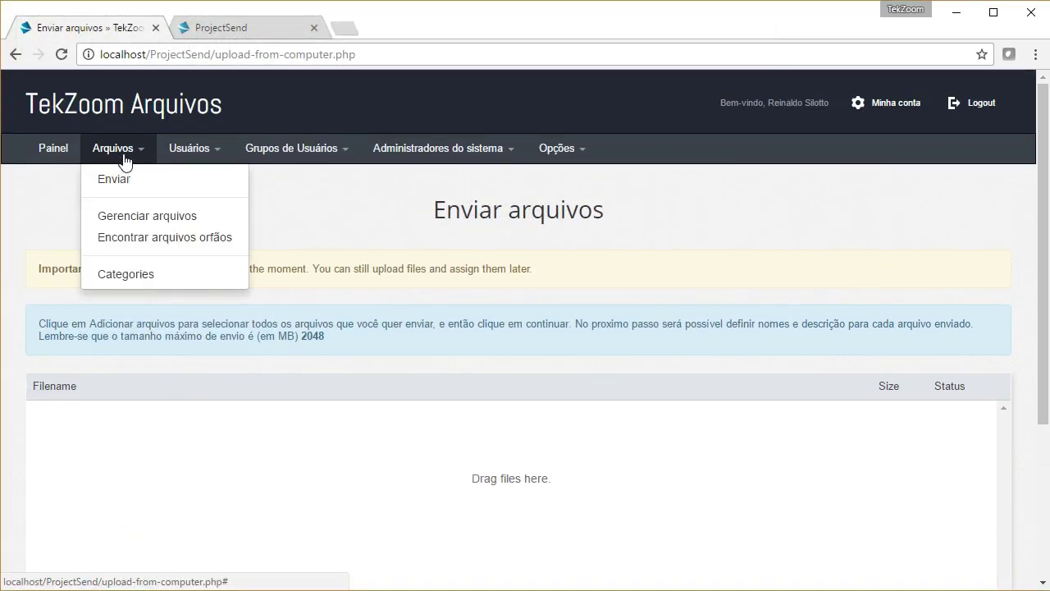
pyautogui.click(153, 217)
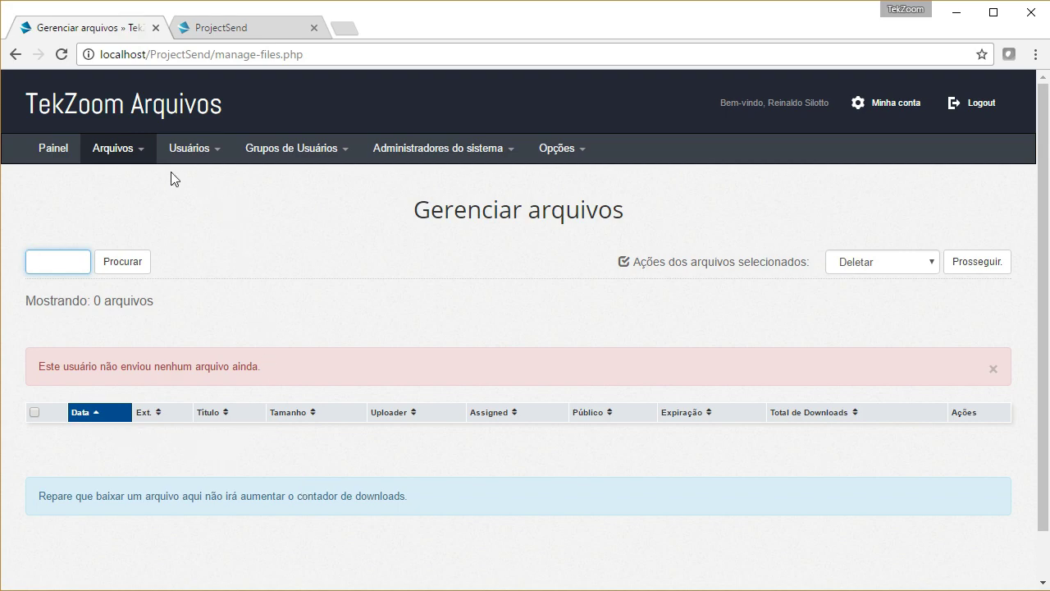
# Step: View the empty Categorias page, then bring up the Adicionar novo user form
pyautogui.click(116, 149)
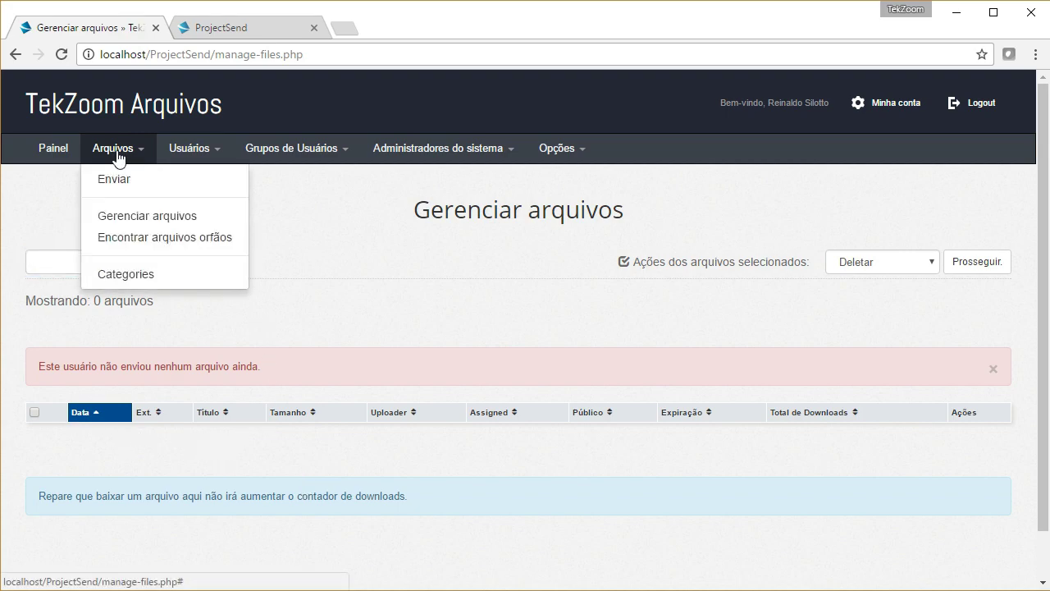
pyautogui.click(139, 276)
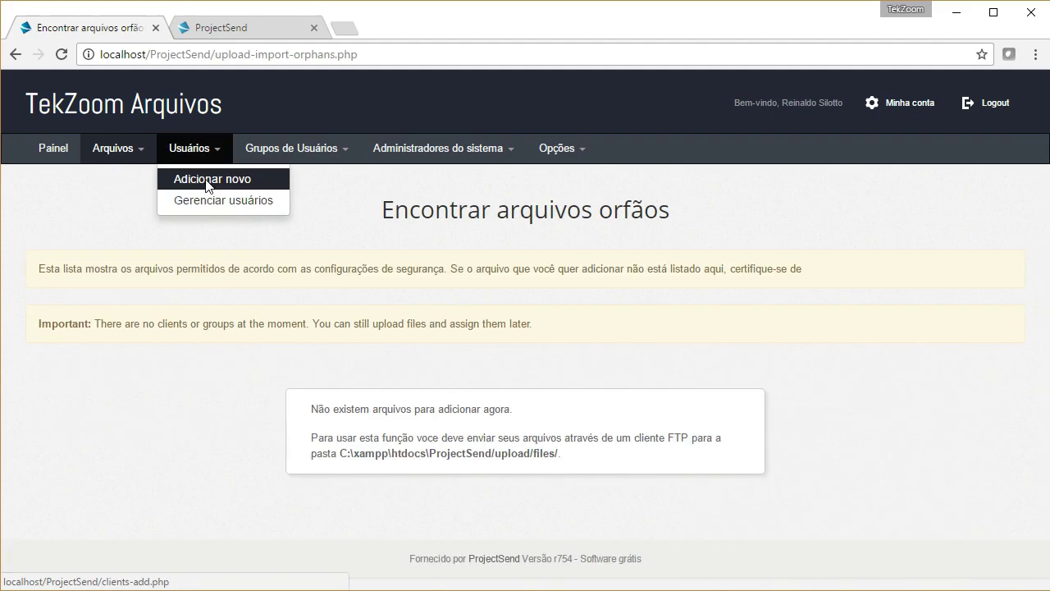
pyautogui.click(188, 175)
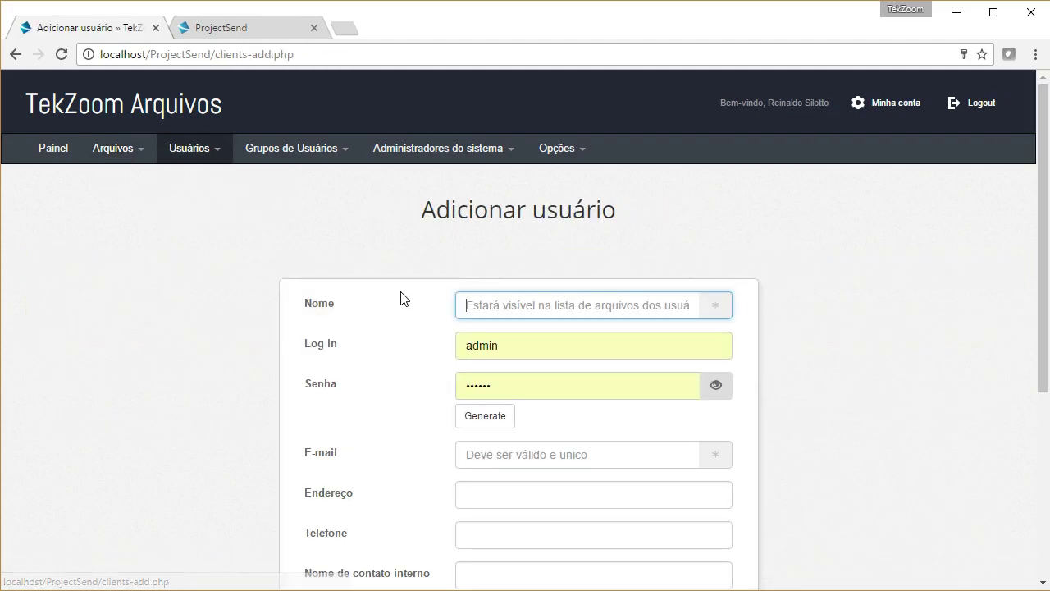
# Step: Confirm the Gerenciar usuários list is empty, then open the Adicionar grupo de usuários form
pyautogui.scroll(-2, 845, 328)
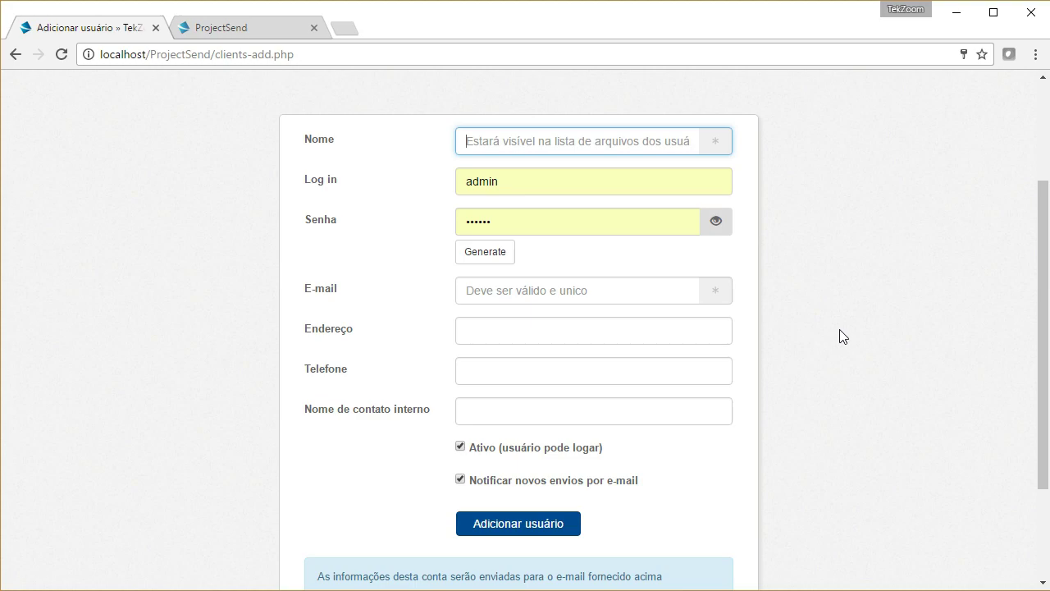
pyautogui.scroll(-2, 903, 328)
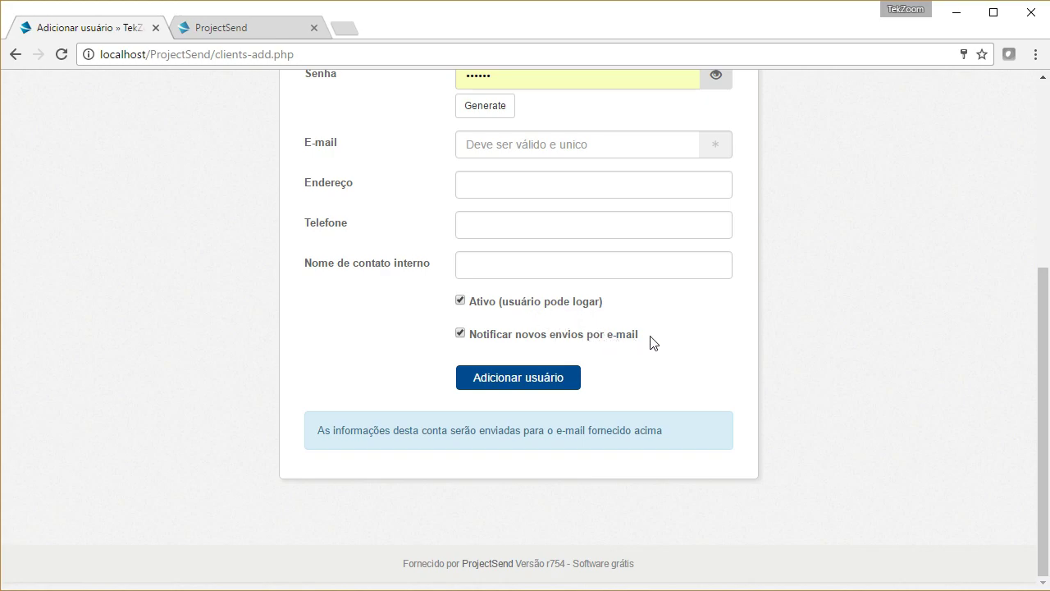
pyautogui.scroll(2, 787, 298)
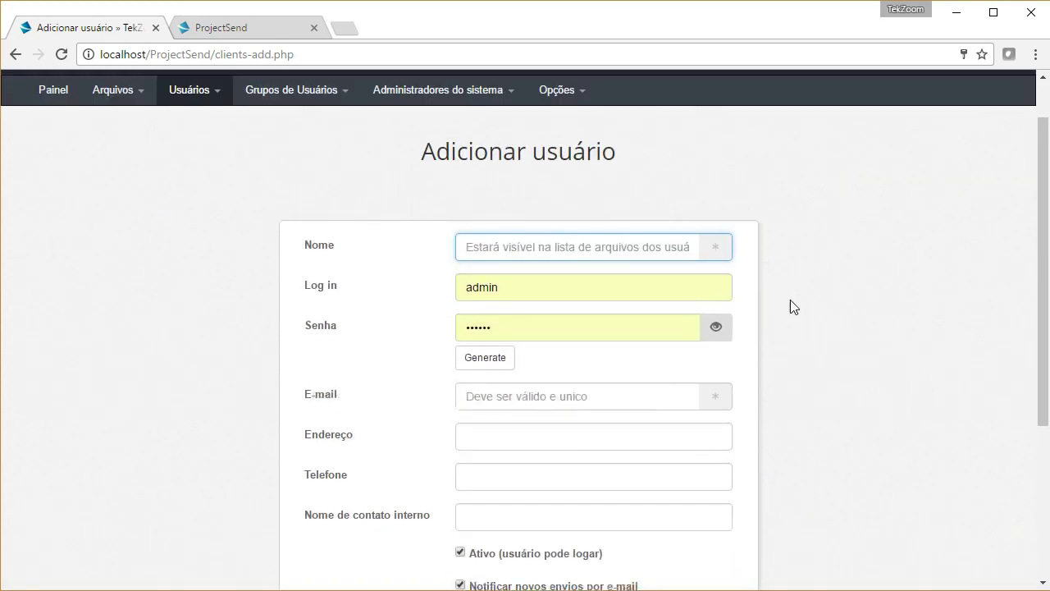
pyautogui.click(198, 157)
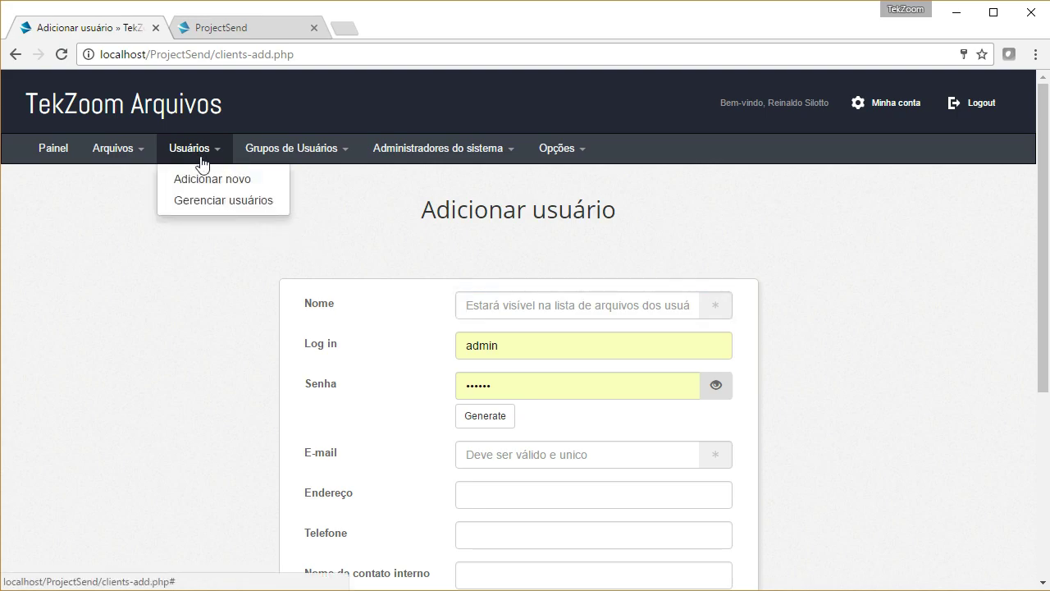
pyautogui.click(207, 205)
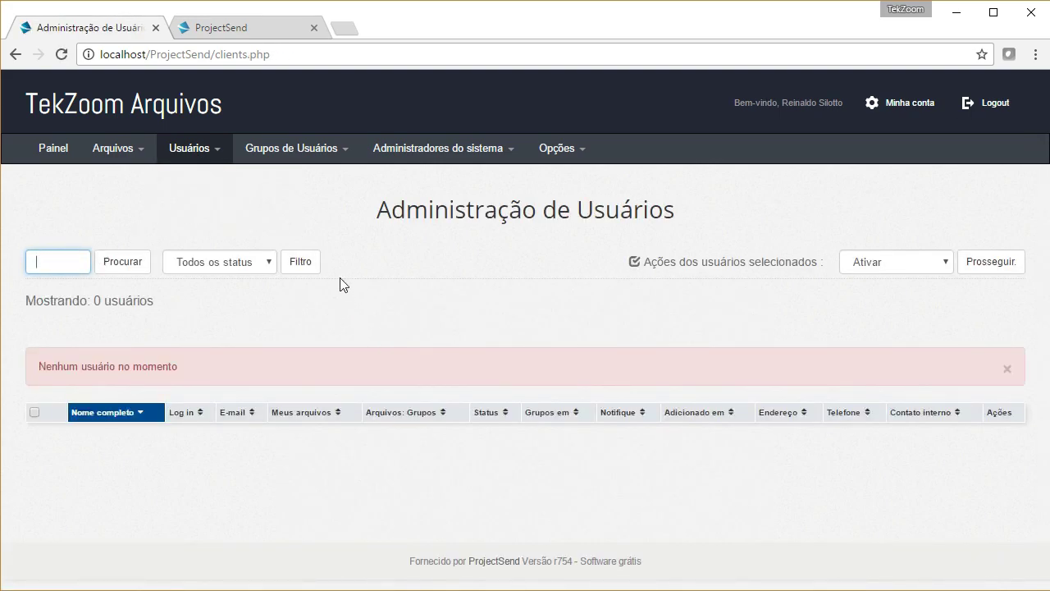
pyautogui.click(293, 155)
pyautogui.click(288, 180)
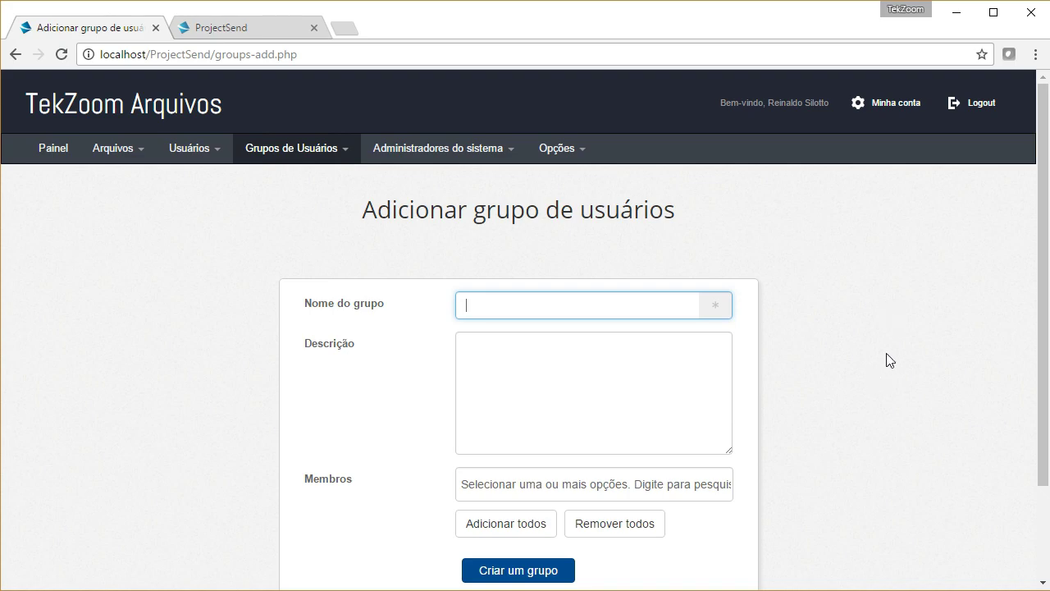
# Step: Review the Gerenciar grupos list and the Adicionar novo administrator form
pyautogui.click(292, 152)
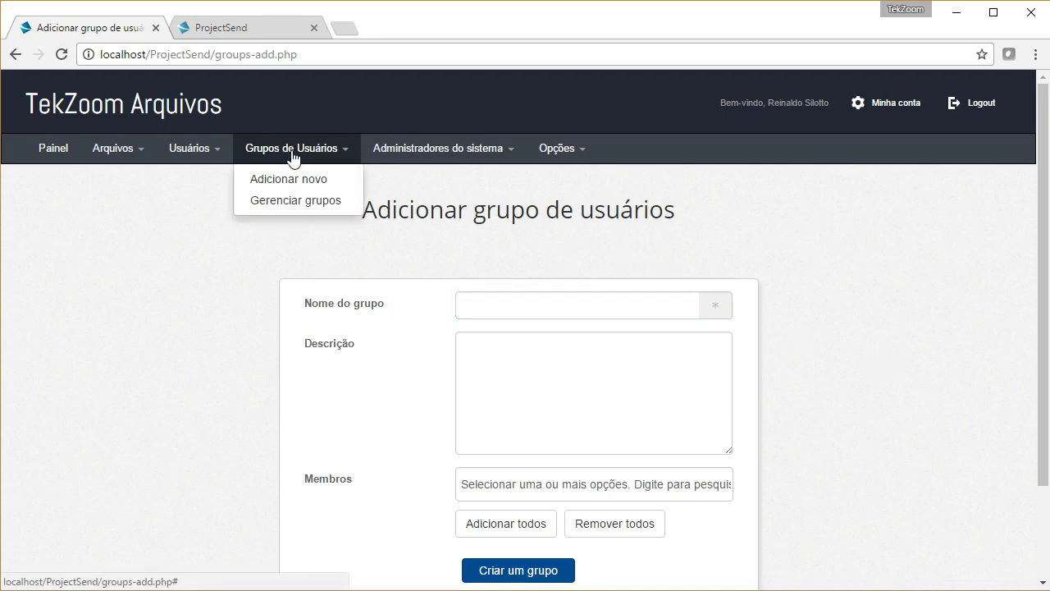
pyautogui.click(303, 200)
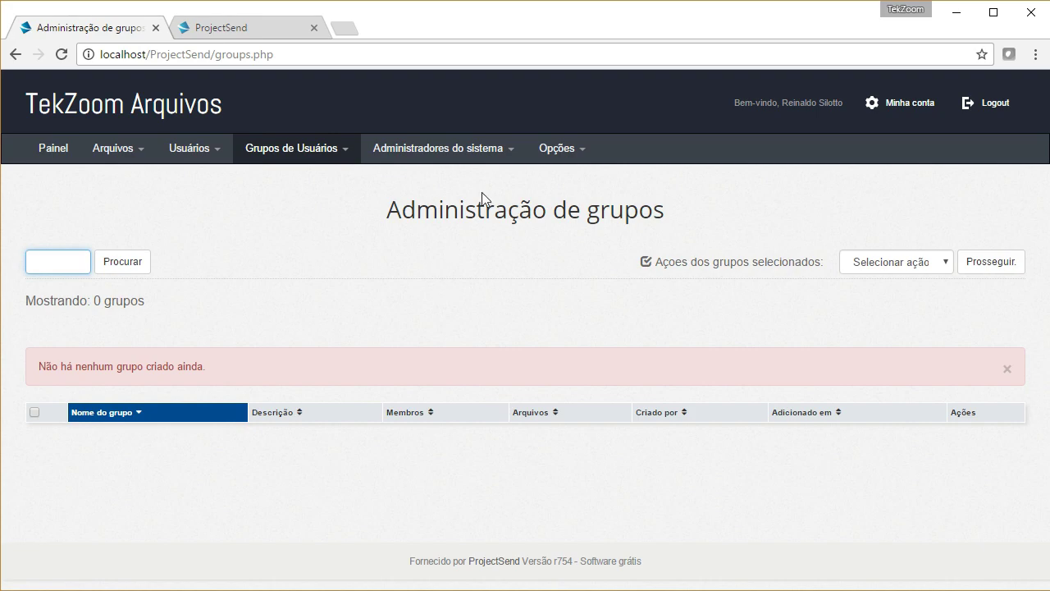
pyautogui.click(479, 158)
pyautogui.click(445, 176)
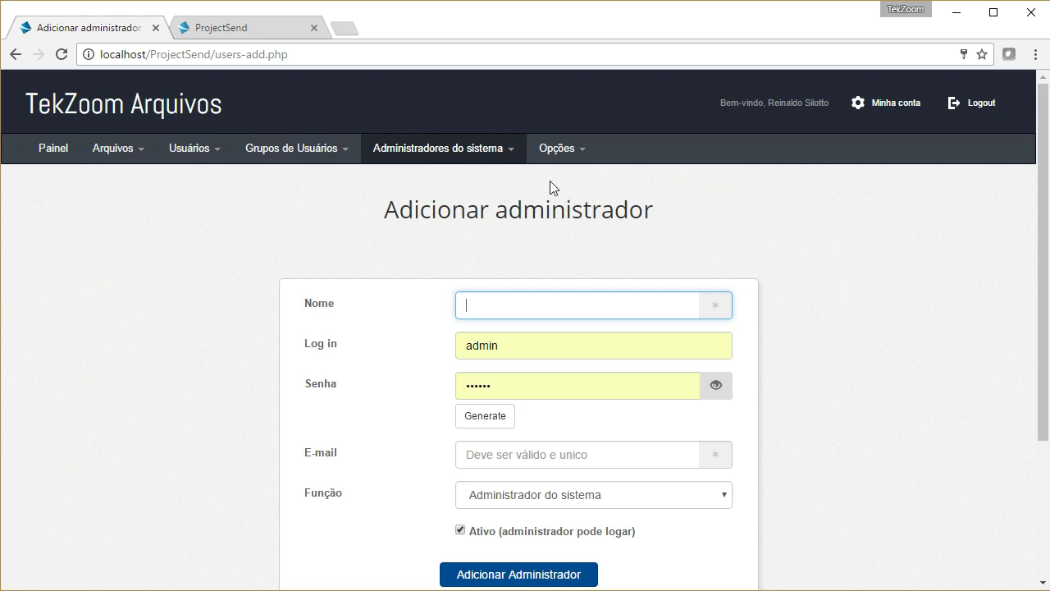
# Step: Check Gerenciar administradores, then view Opções gerais with site name TekZoom Arquivos
pyautogui.click(460, 148)
pyautogui.click(472, 199)
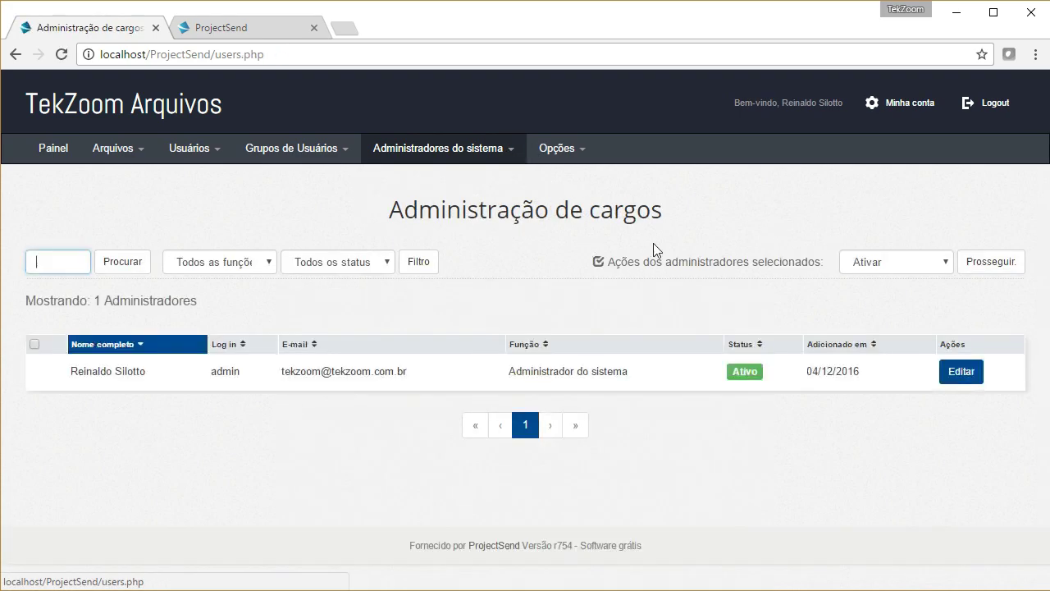
pyautogui.click(551, 149)
pyautogui.click(574, 176)
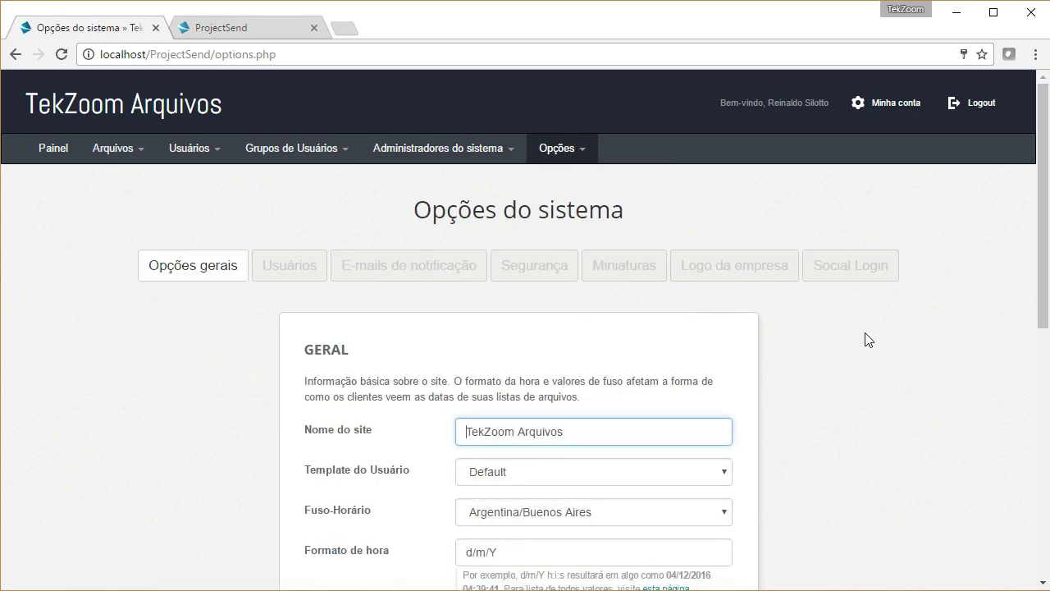
# Step: Scroll through the general system options, including the Argentina/Buenos Aires timezone
pyautogui.scroll(-2, 868, 340)
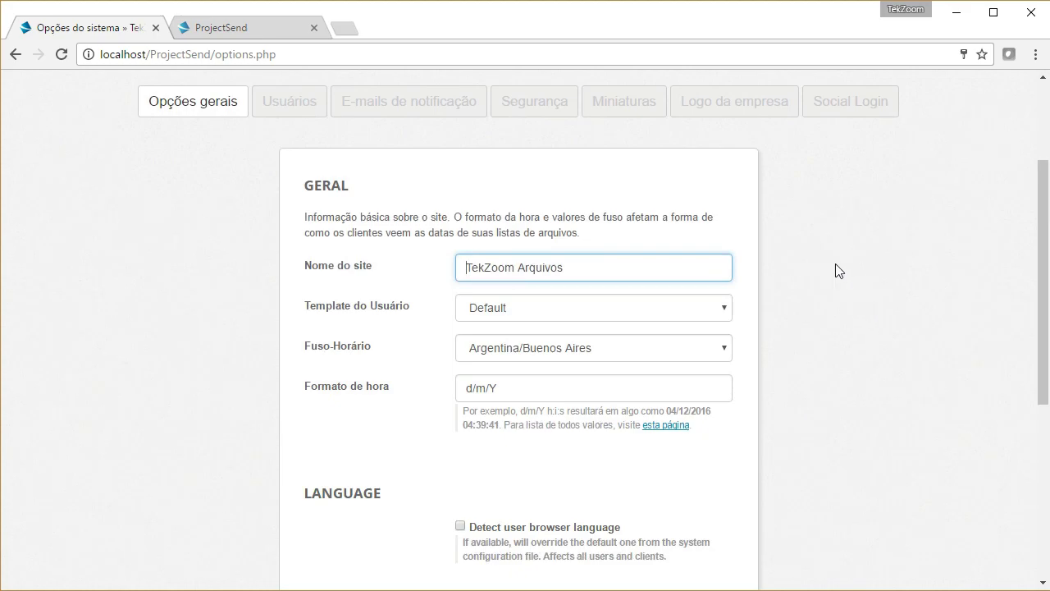
pyautogui.scroll(-1, 835, 263)
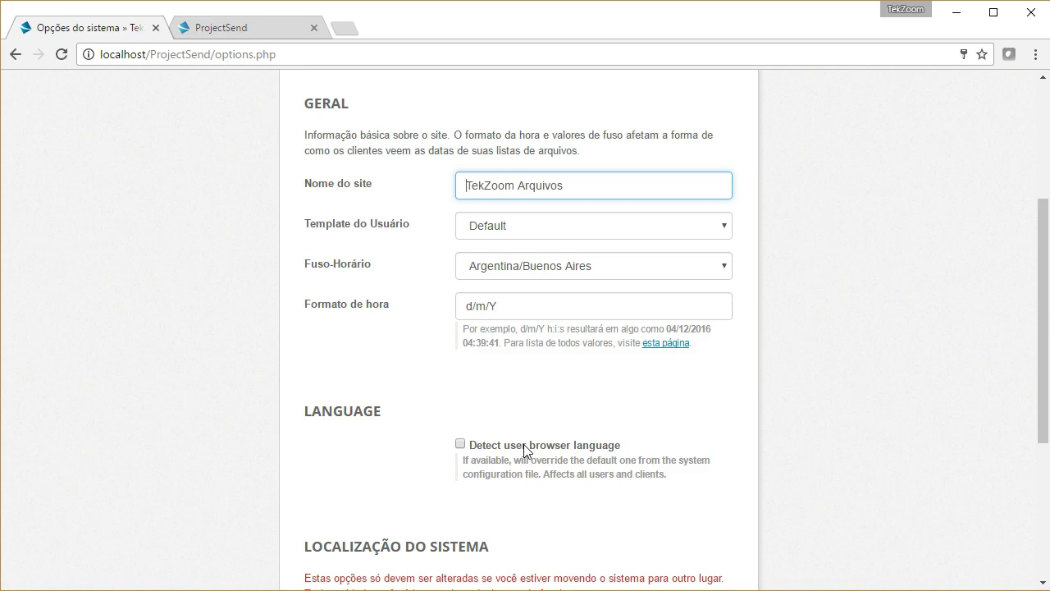
pyautogui.scroll(-1, 525, 456)
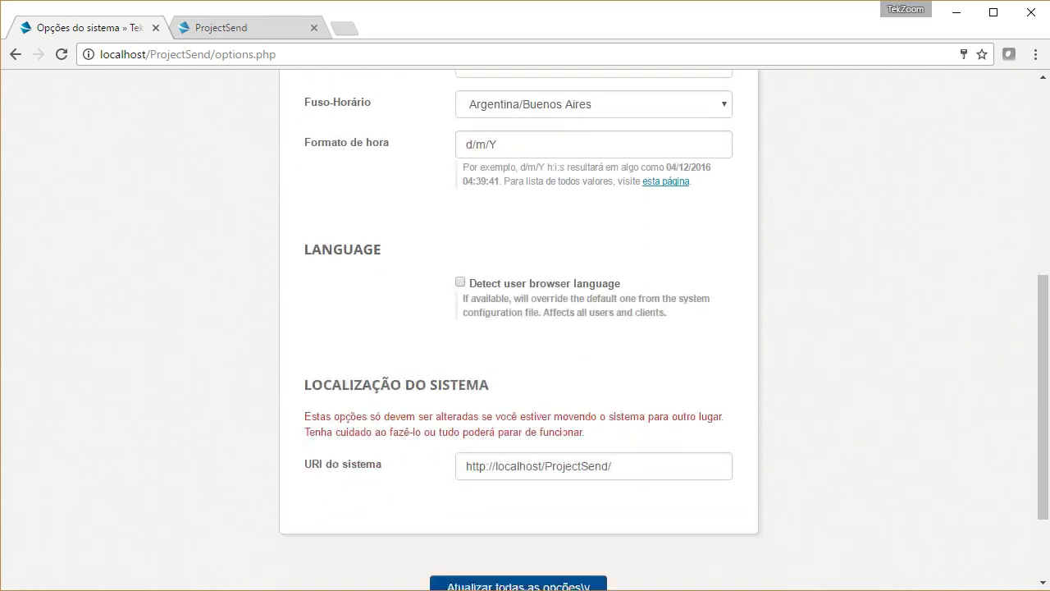
pyautogui.scroll(5, 834, 422)
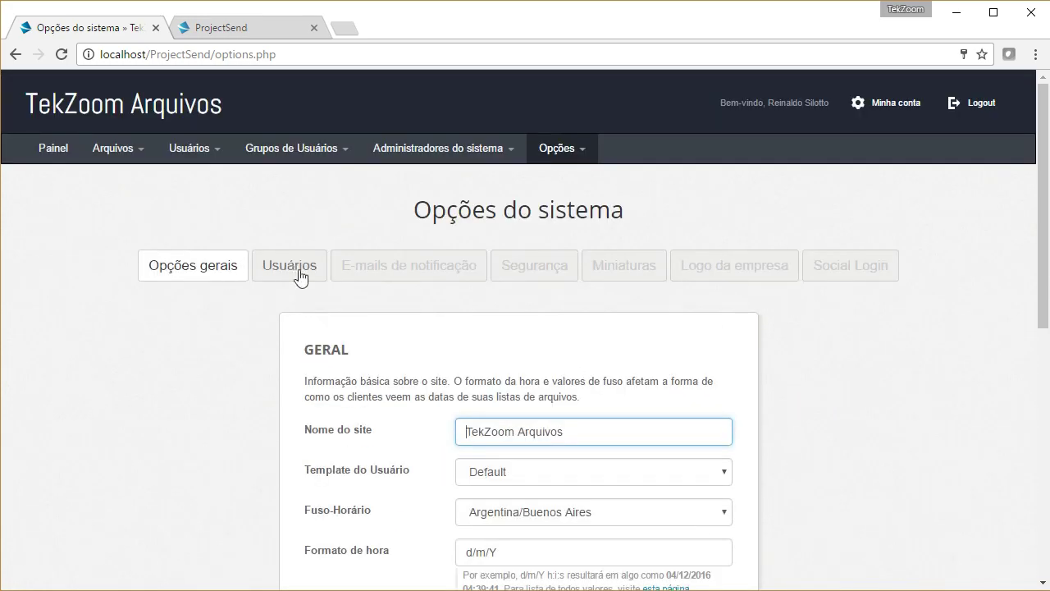
# Step: Review the Usuários tab's NOVOS REGISTROS and ARQUIVOS options
pyautogui.click(316, 274)
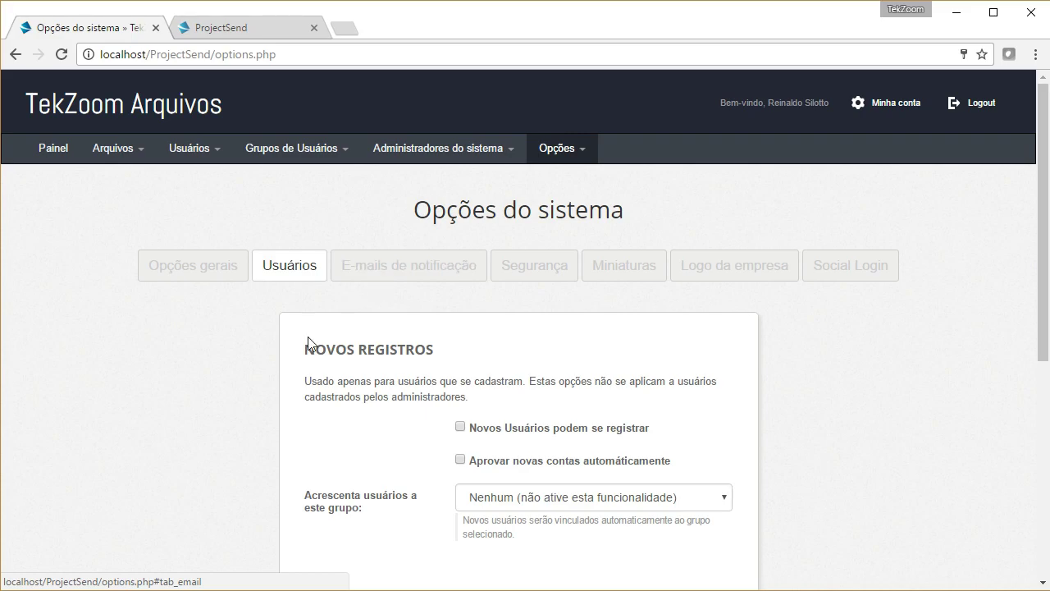
pyautogui.scroll(-1, 304, 337)
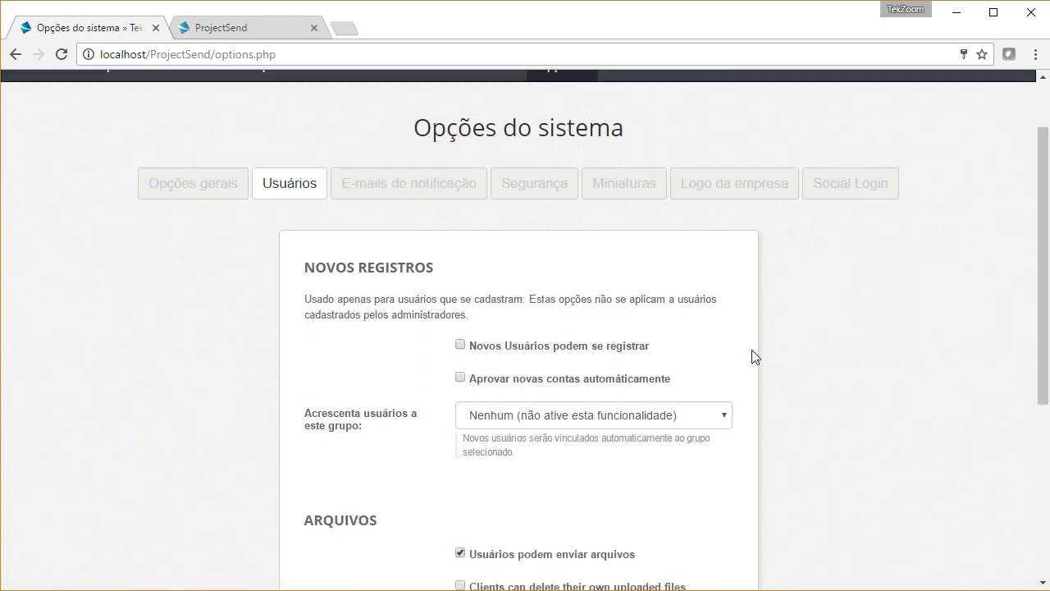
pyautogui.scroll(-3, 962, 258)
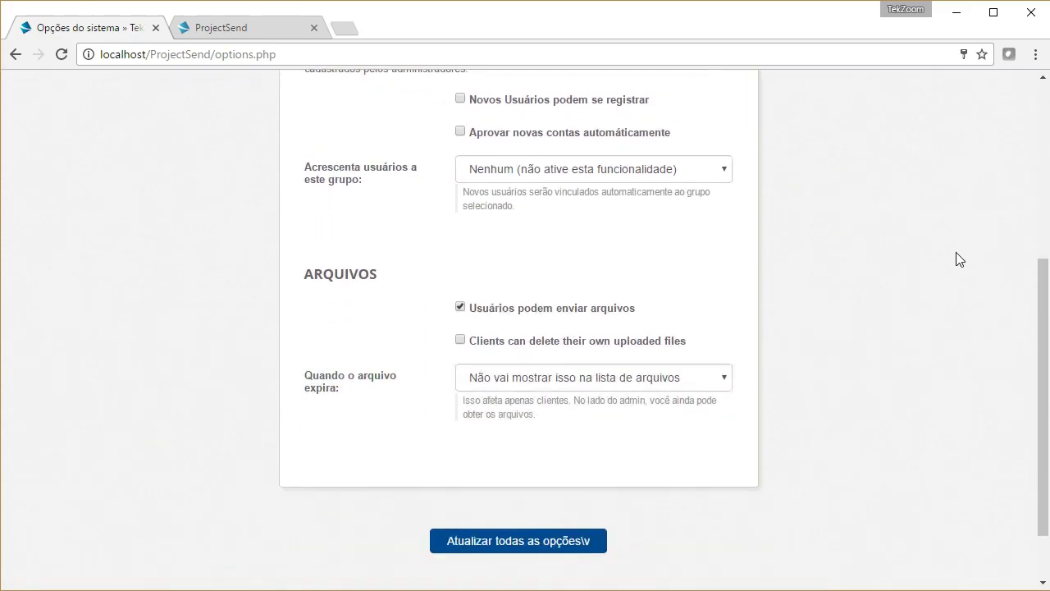
pyautogui.scroll(3, 820, 297)
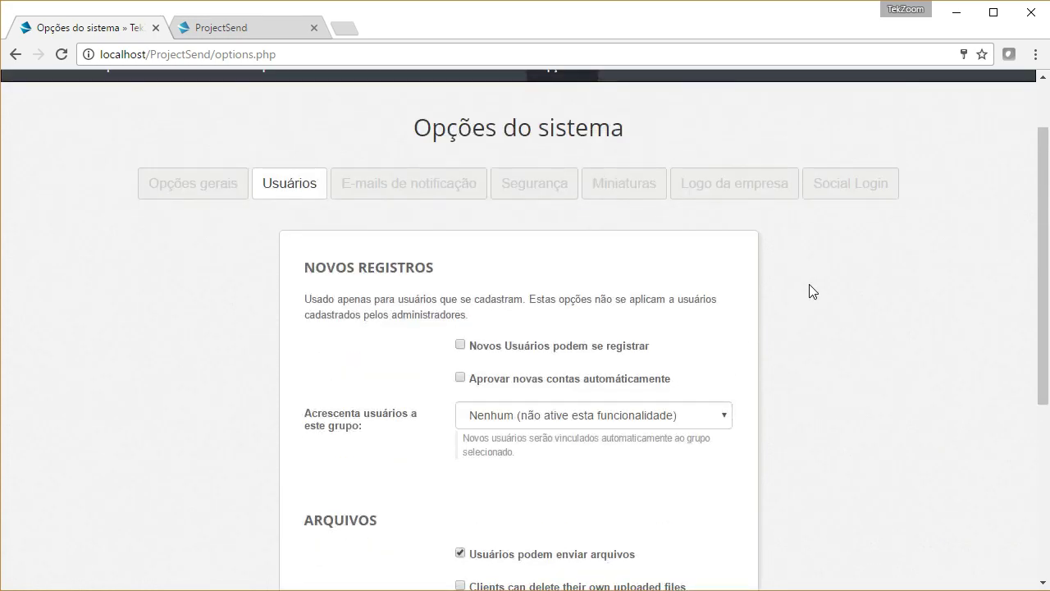
pyautogui.click(403, 195)
# Step: Review notification e-mail settings: 2 send attempts, 15-day expiry and the PHP Mail mailer
pyautogui.scroll(-4, 825, 350)
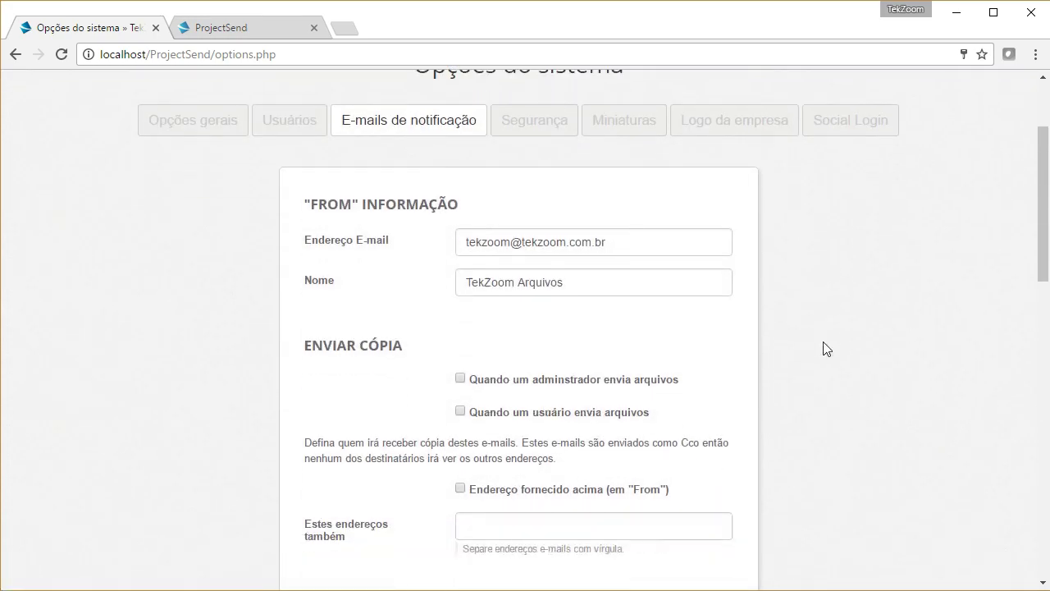
pyautogui.scroll(-2, 827, 343)
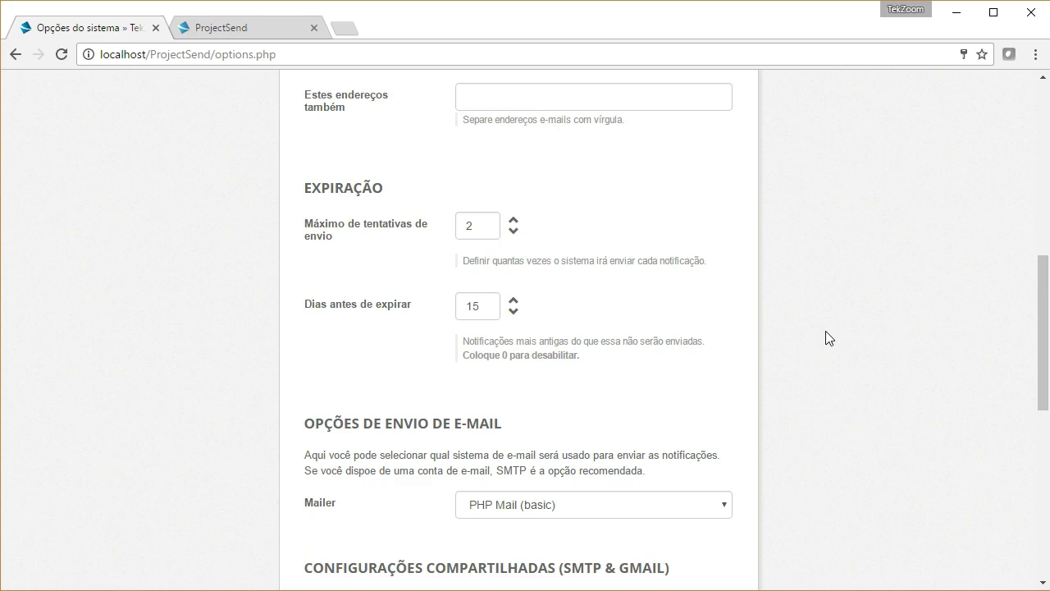
pyautogui.scroll(-1, 828, 338)
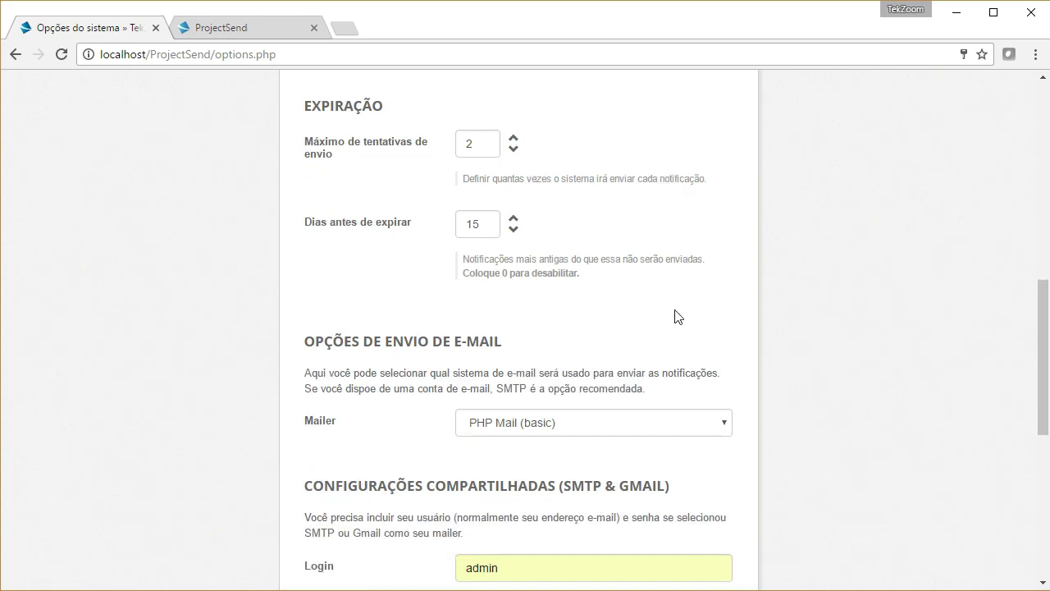
pyautogui.moveTo(350, 166); pyautogui.dragTo(315, 146)
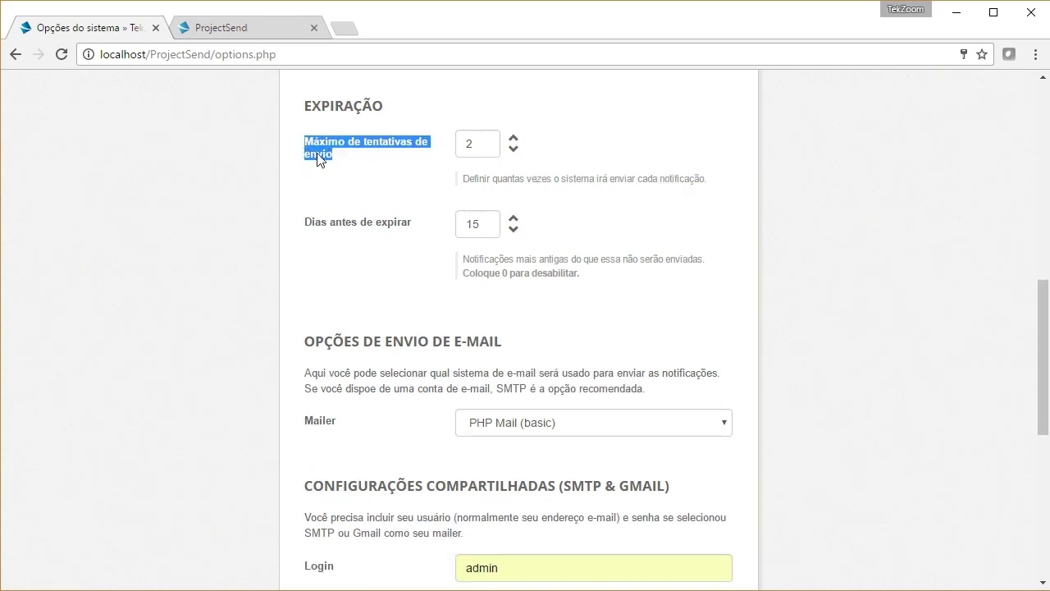
pyautogui.click(347, 175)
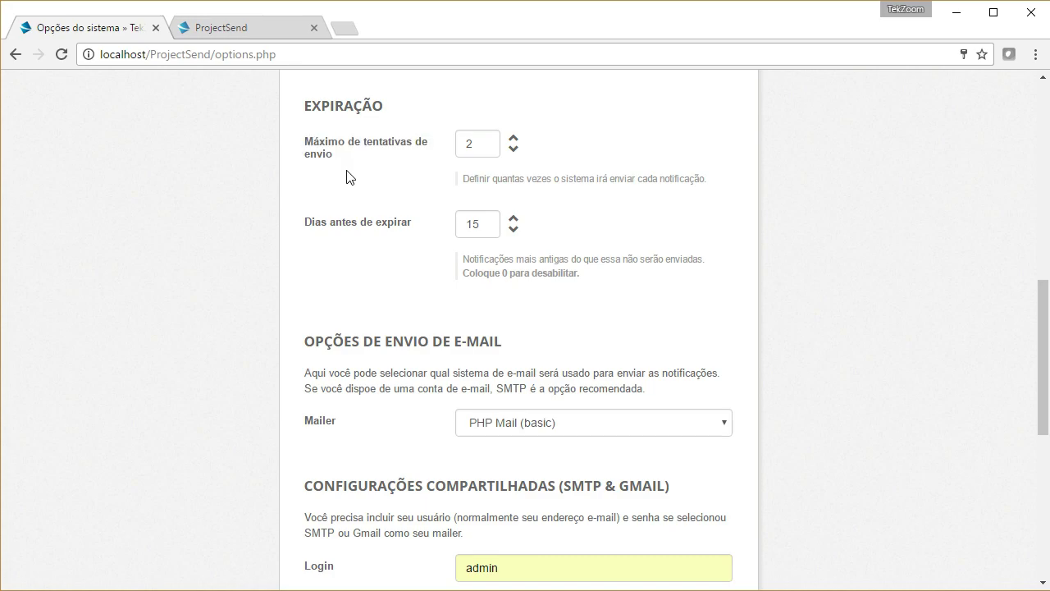
pyautogui.scroll(2, 855, 255)
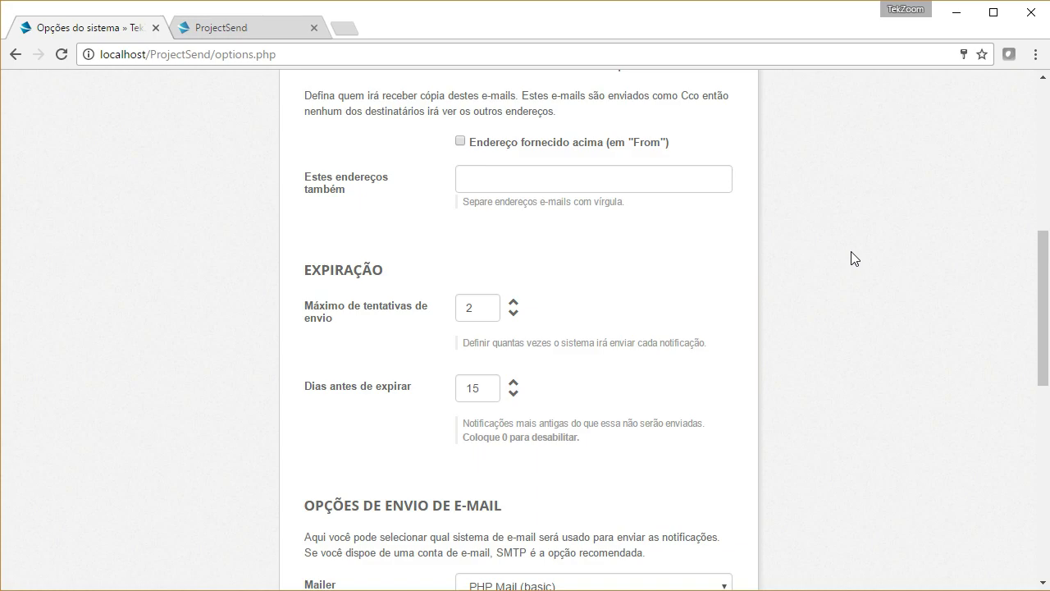
pyautogui.scroll(6, 709, 377)
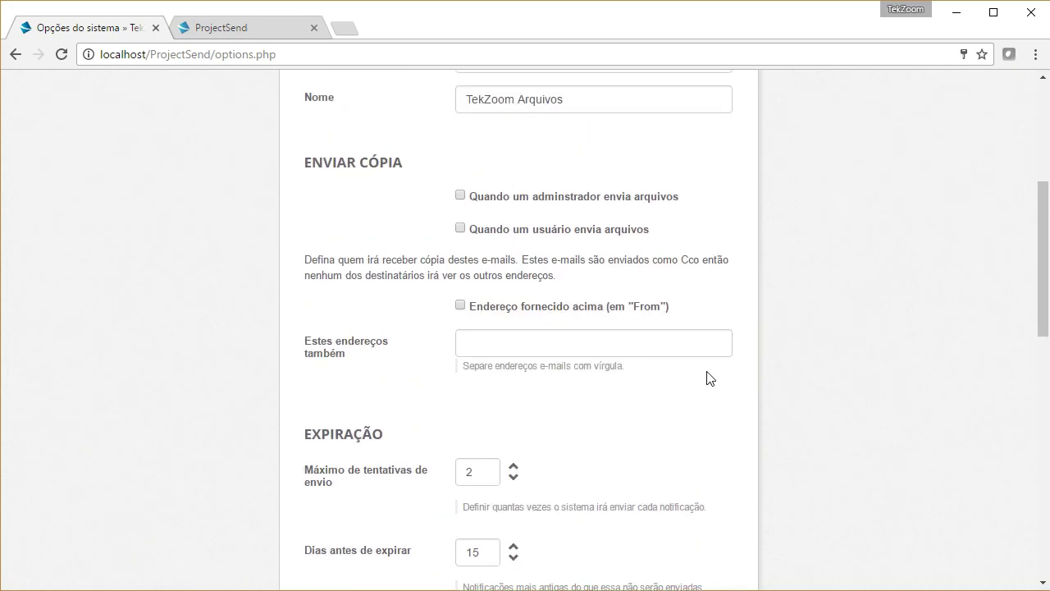
pyautogui.click(525, 275)
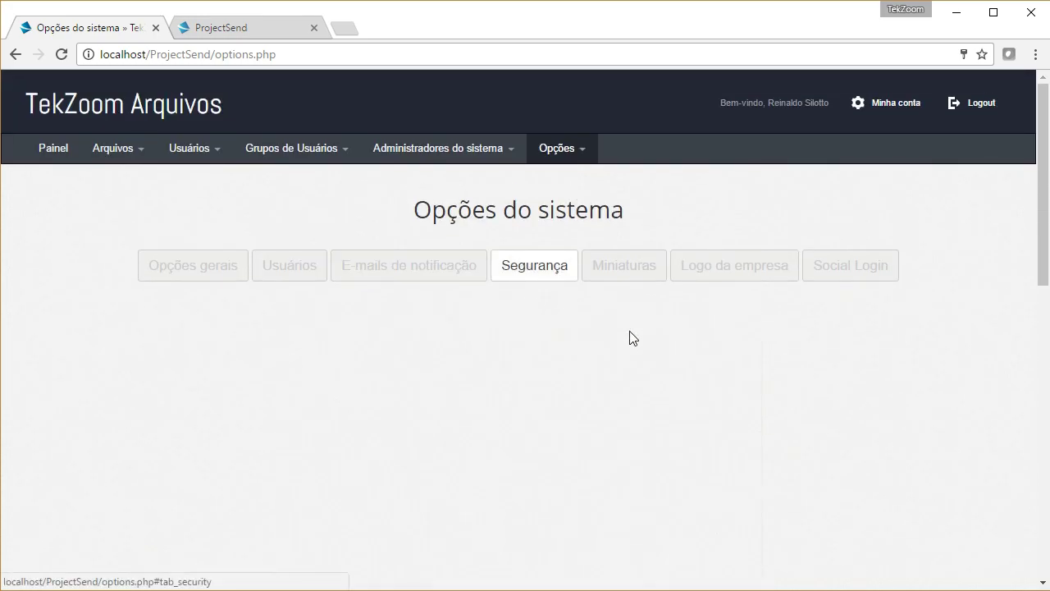
# Step: Scroll through the Segurança tab's allowed extensions, password rules and reCAPTCHA settings
pyautogui.scroll(-4, 820, 393)
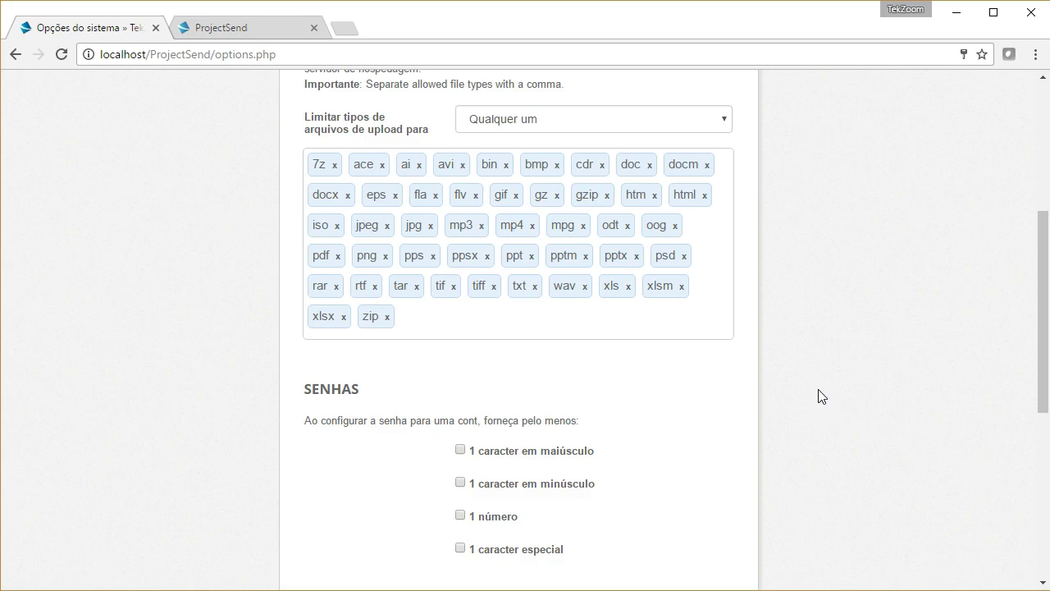
pyautogui.scroll(-2, 738, 340)
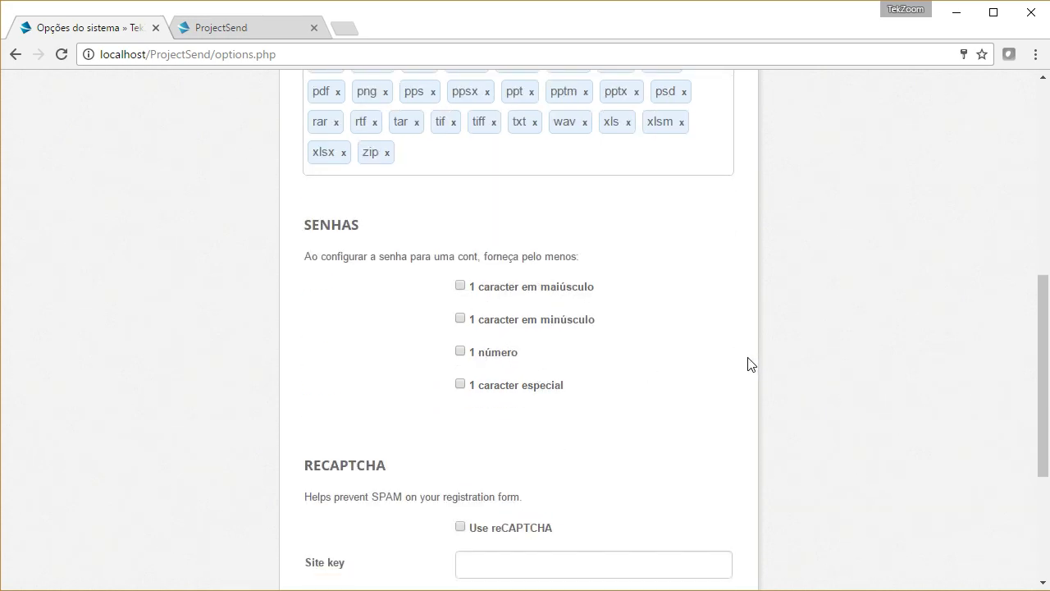
pyautogui.scroll(-1, 749, 364)
pyautogui.scroll(7, 879, 373)
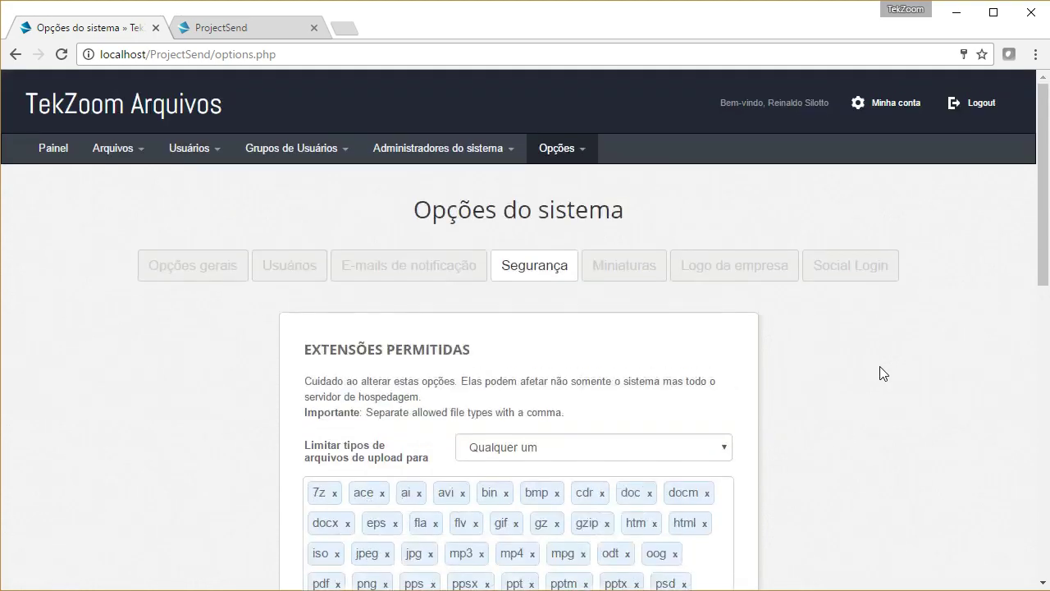
# Step: Review the Miniaturas tab: 100×100 maximum thumbnails at JPG quality 90
pyautogui.click(615, 271)
pyautogui.scroll(-1, 931, 410)
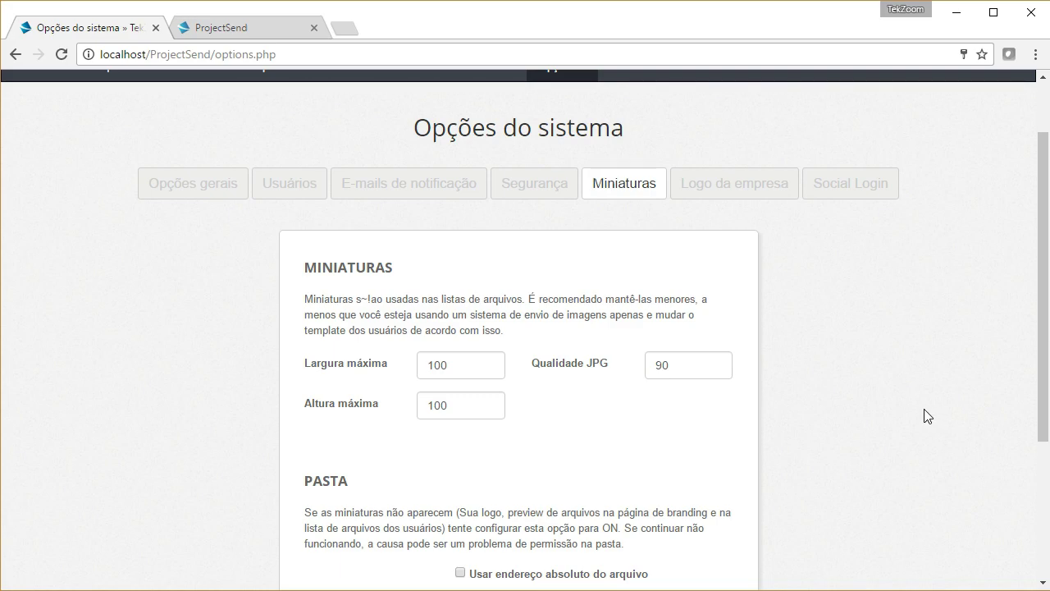
pyautogui.scroll(-3, 924, 409)
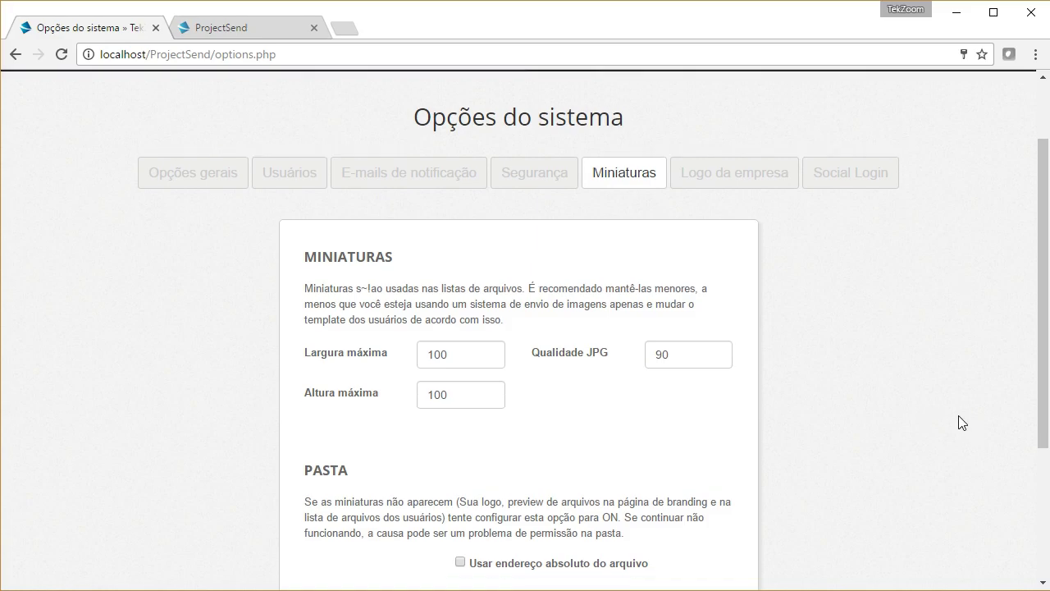
pyautogui.scroll(4, 780, 286)
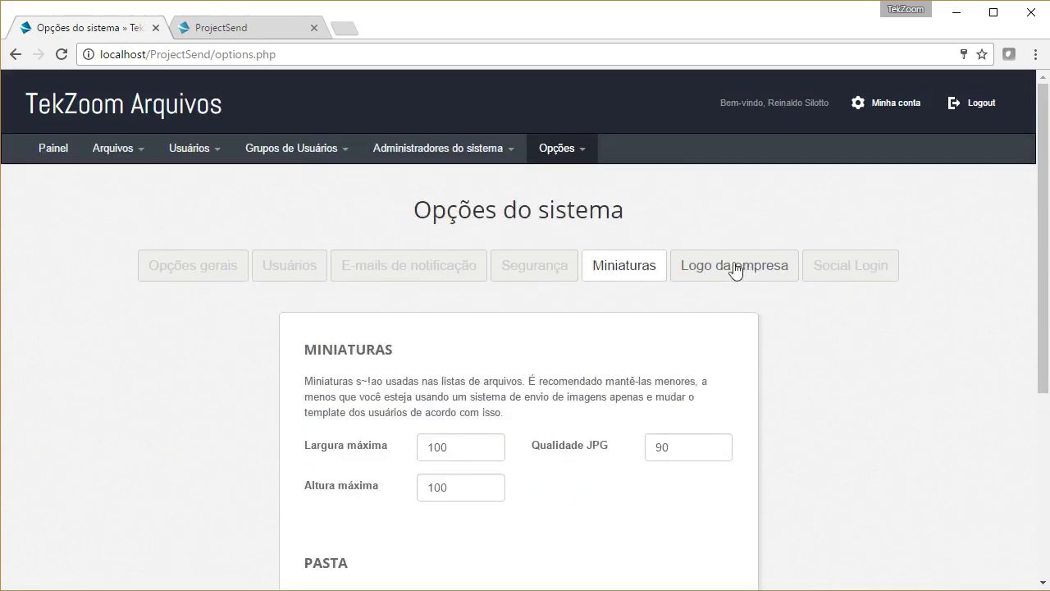
# Step: Check the Logo da empresa tab's 300×300 maximum logo size
pyautogui.click(721, 265)
pyautogui.scroll(-1, 829, 345)
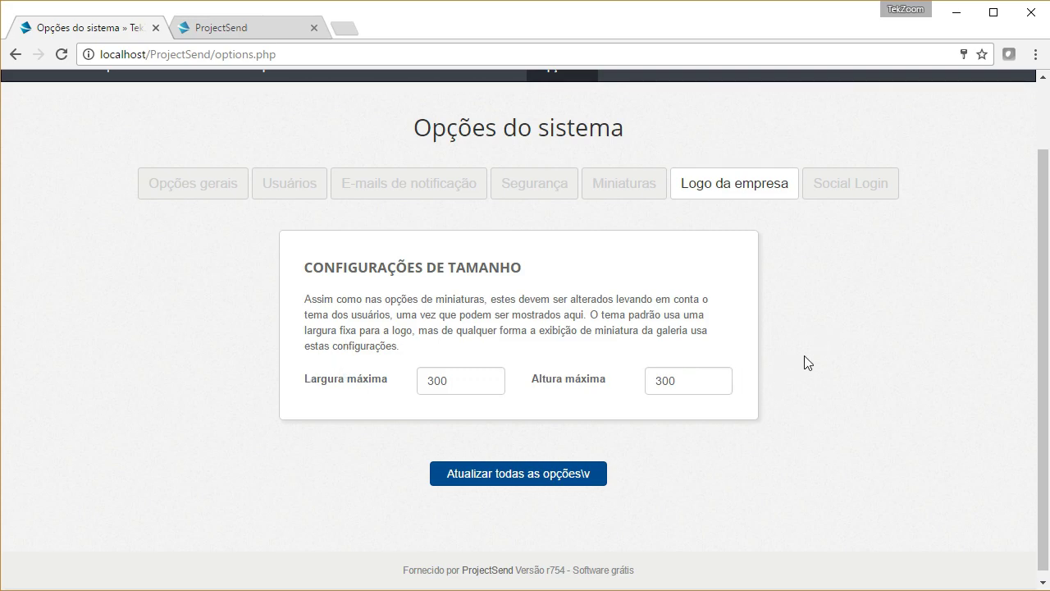
pyautogui.scroll(1, 783, 367)
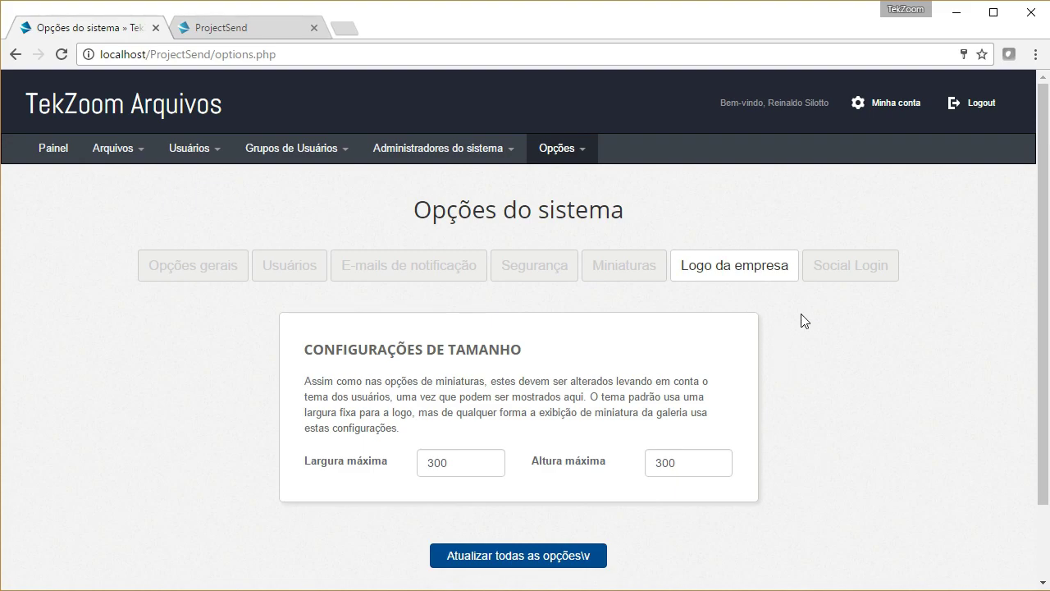
# Step: On the Social Login tab, keep Google login Enabled set to No
pyautogui.click(857, 274)
pyautogui.scroll(-1, 877, 366)
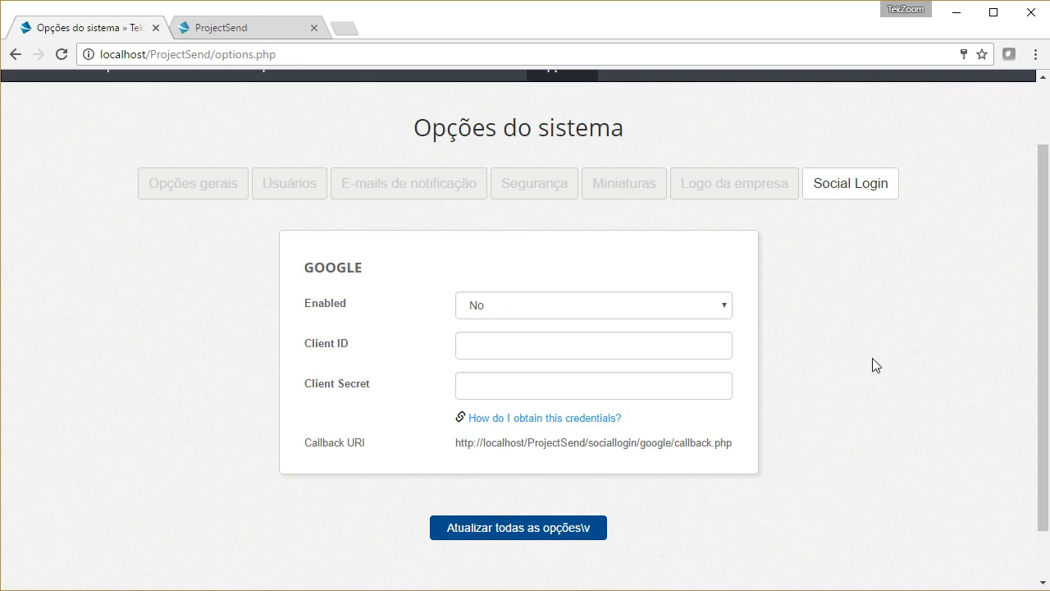
pyautogui.click(589, 310)
pyautogui.click(846, 320)
pyautogui.scroll(1, 848, 321)
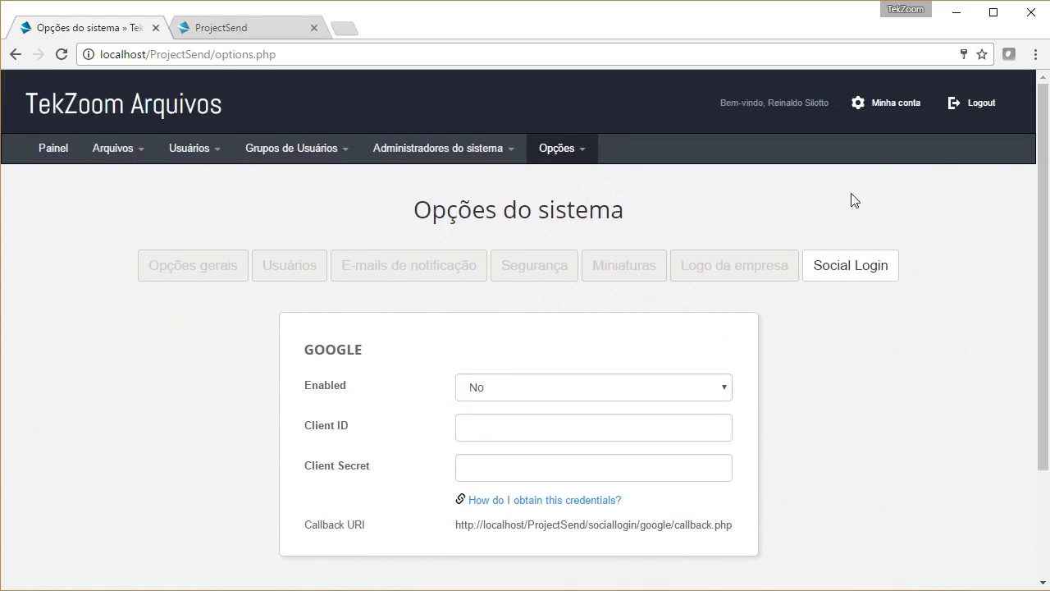
pyautogui.click(583, 154)
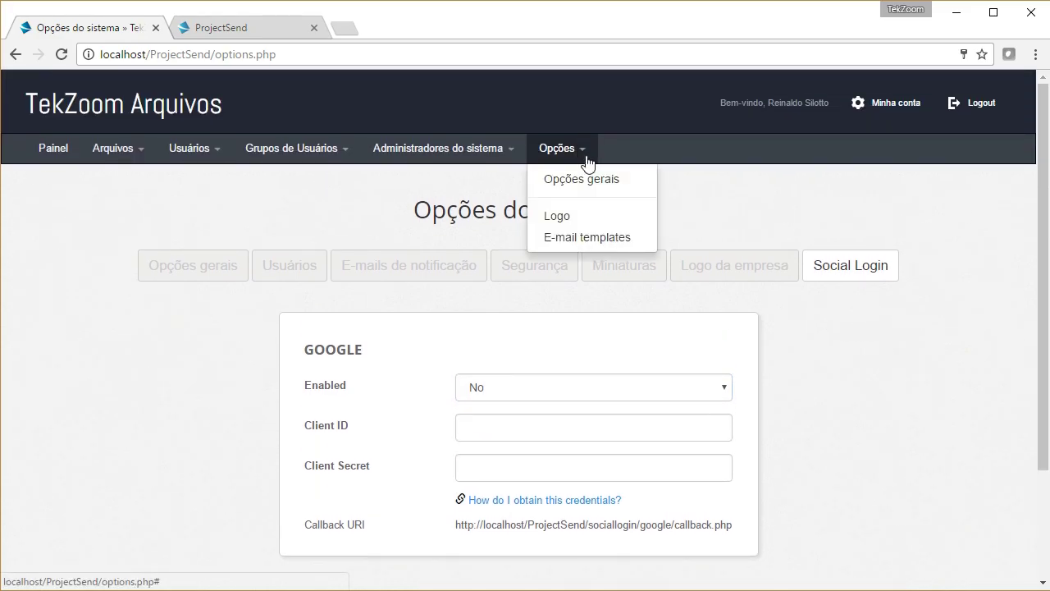
# Step: View the Logo upload page, which shows no logo uploaded yet
pyautogui.click(577, 216)
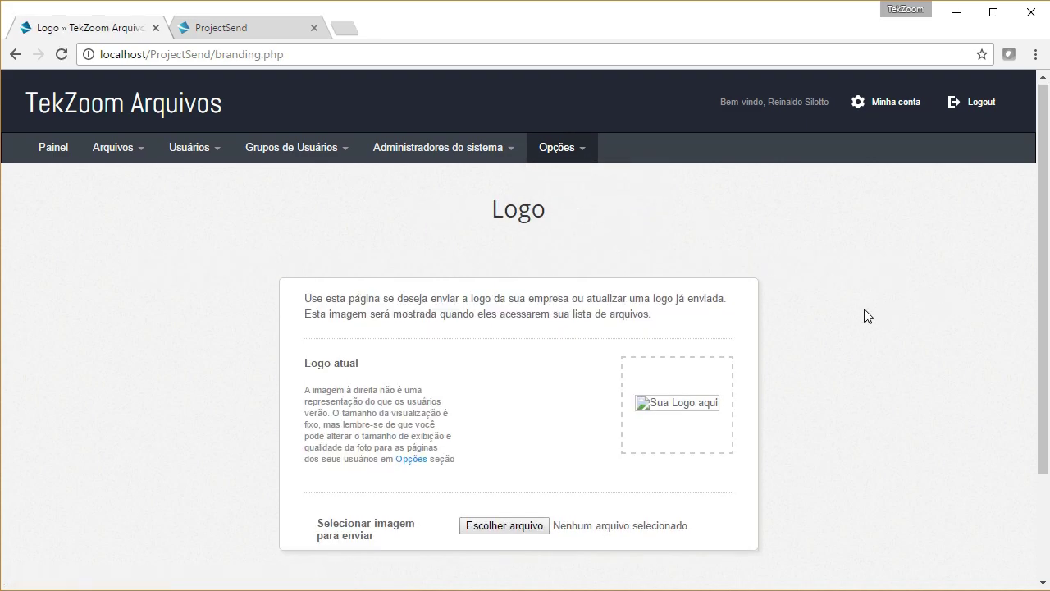
pyautogui.scroll(-2, 867, 316)
pyautogui.scroll(2, 820, 262)
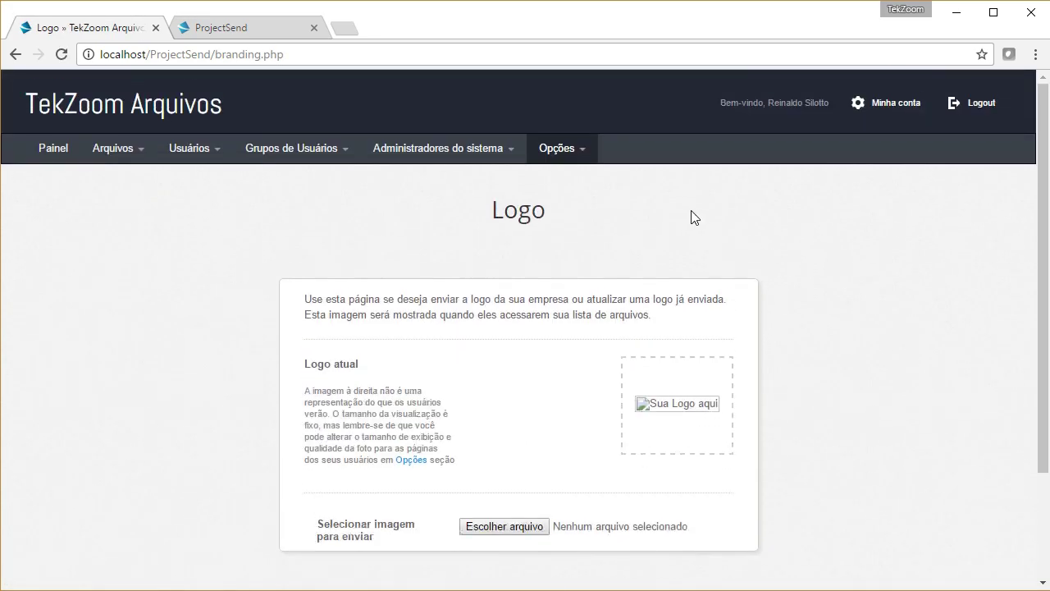
# Step: Return to Opções gerais and recheck the 300×300 Logo da empresa settings
pyautogui.click(560, 158)
pyautogui.click(564, 185)
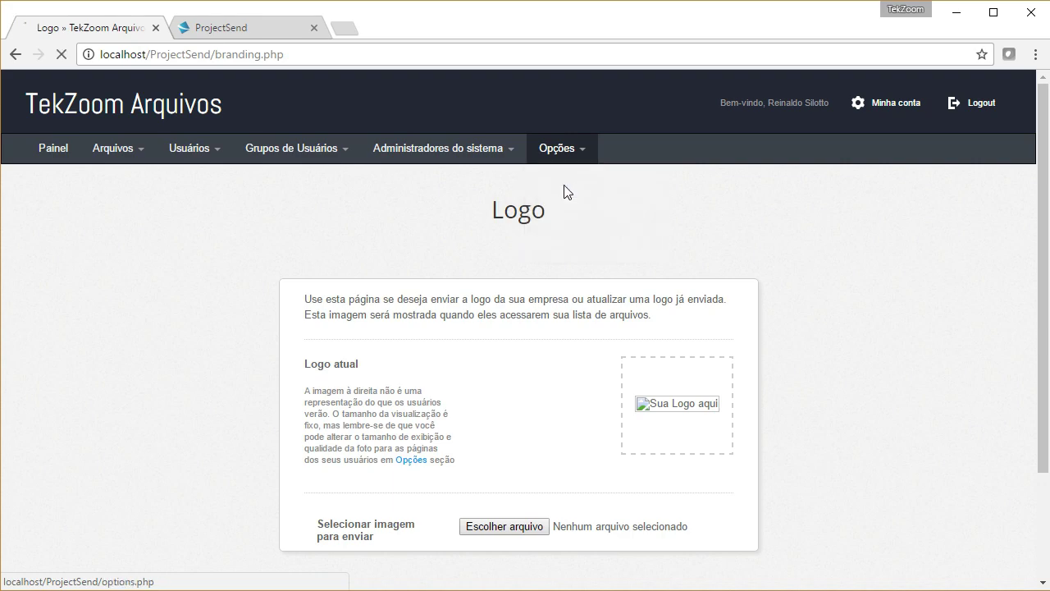
pyautogui.click(776, 271)
pyautogui.scroll(-1, 801, 363)
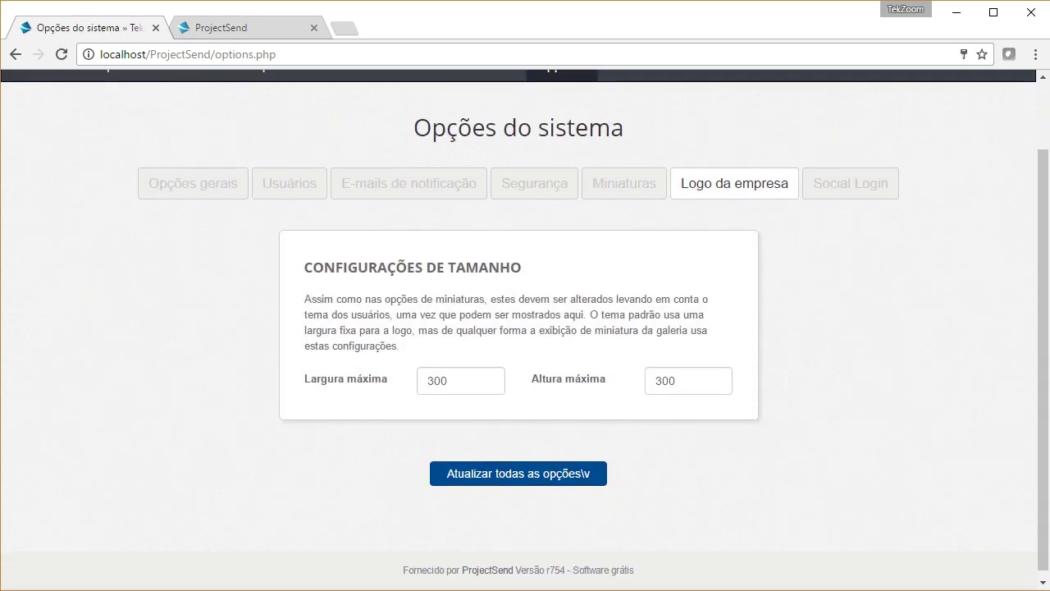
pyautogui.scroll(1, 750, 295)
# Step: Browse the E-mail templates through Senha resetada, then go back to the Painel dashboard
pyautogui.click(566, 150)
pyautogui.click(574, 233)
pyautogui.scroll(-1, 858, 369)
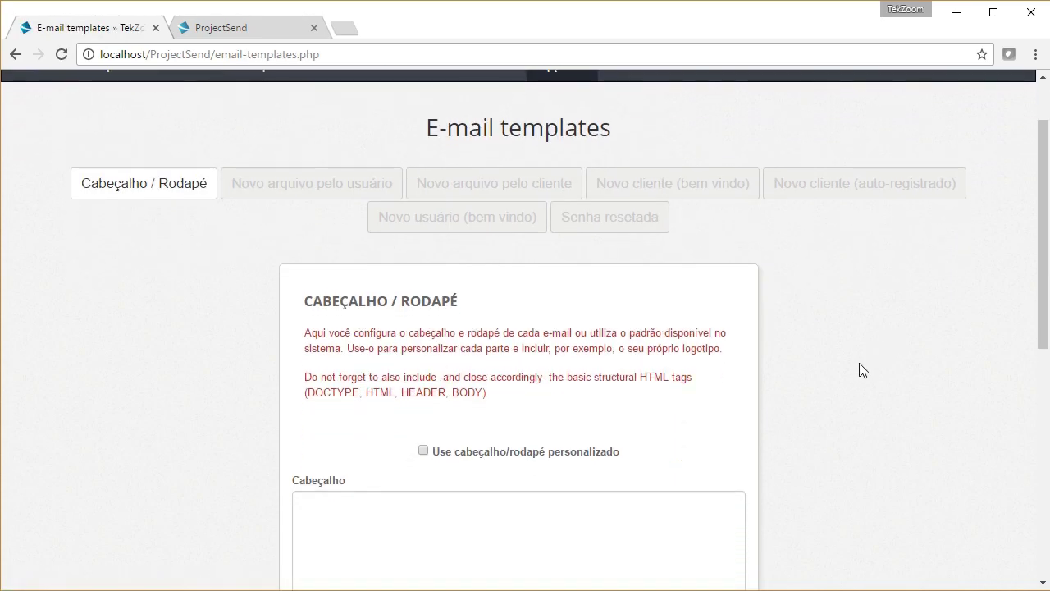
pyautogui.scroll(-1, 858, 371)
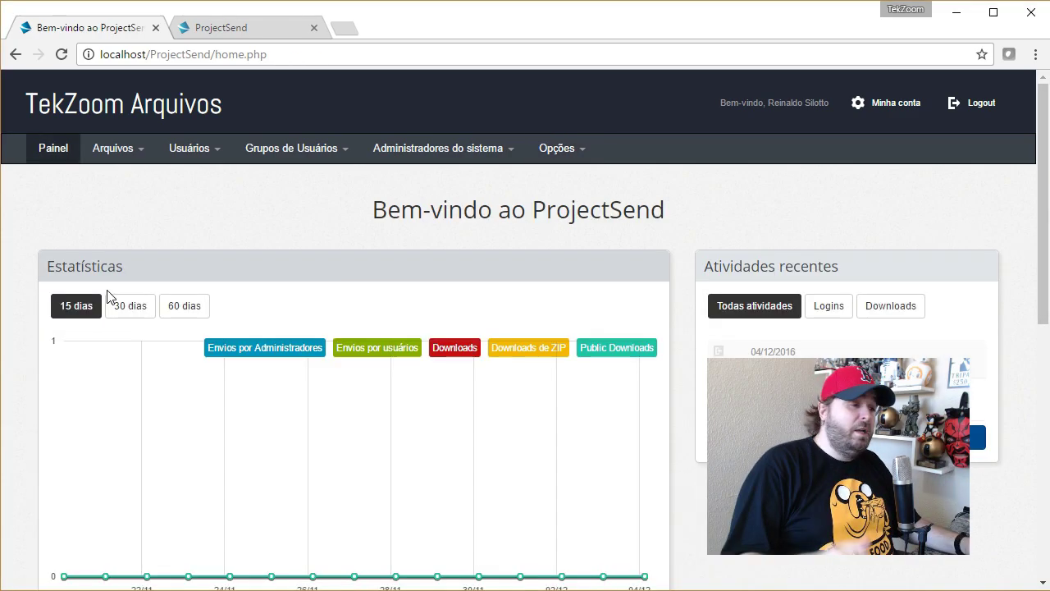
pyautogui.click(53, 148)
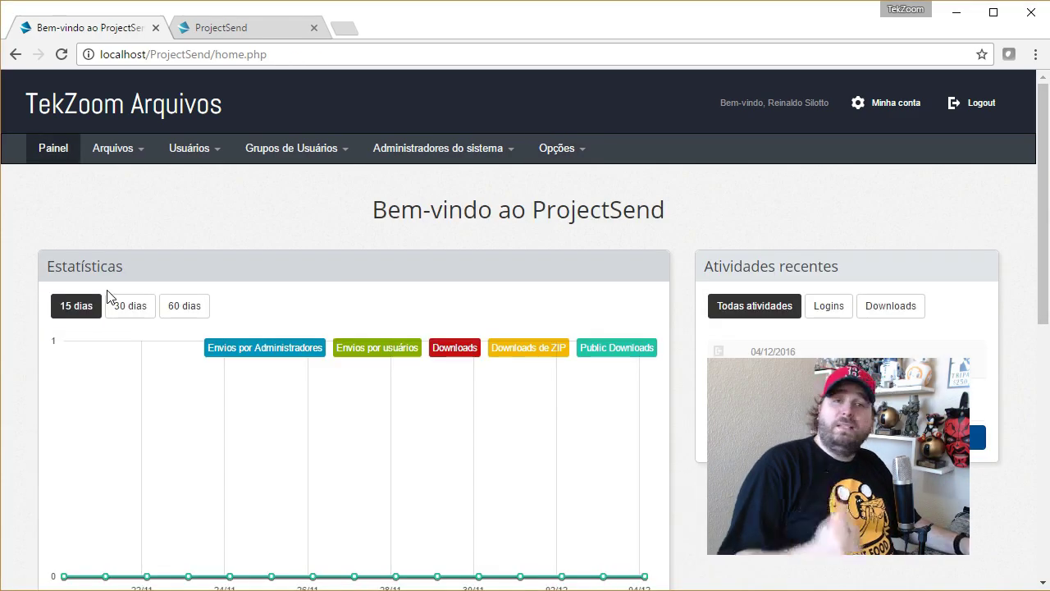